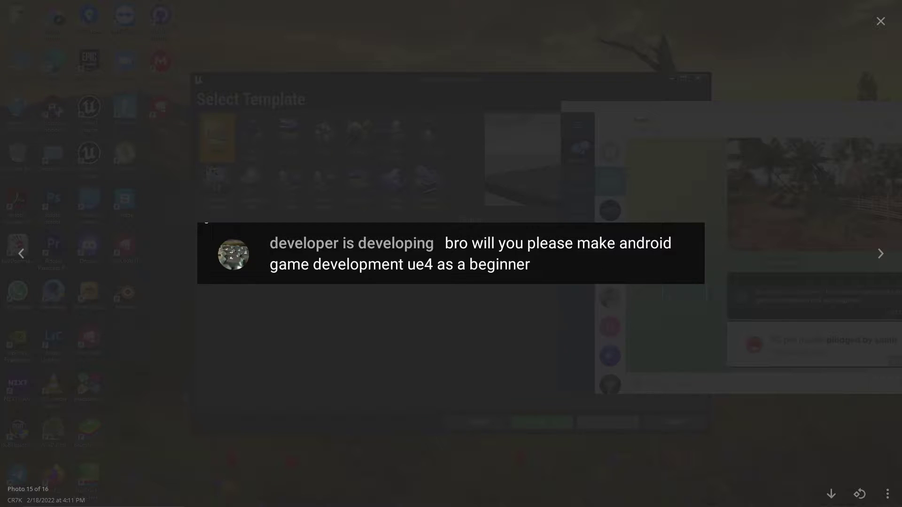
- View the pledge image in the Telegram chat, close the image viewer and minimise Telegram
key("Escape")
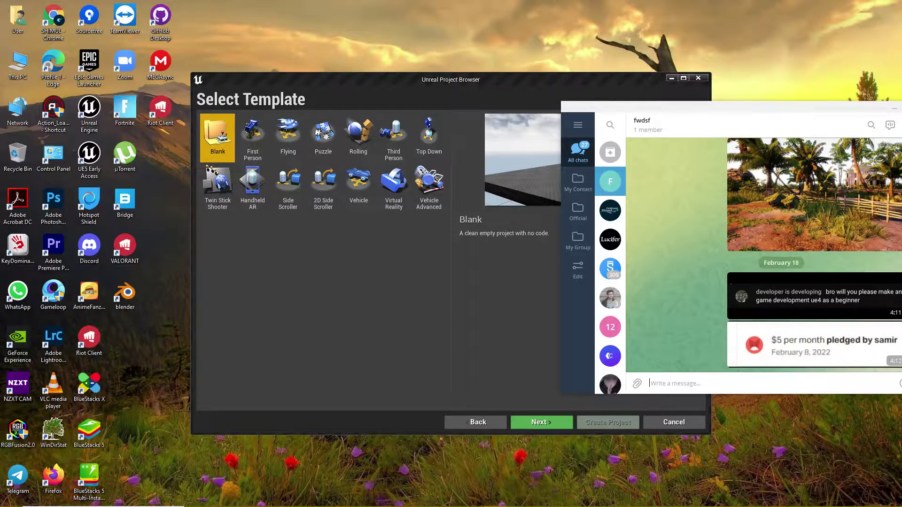
left_click(815, 344)
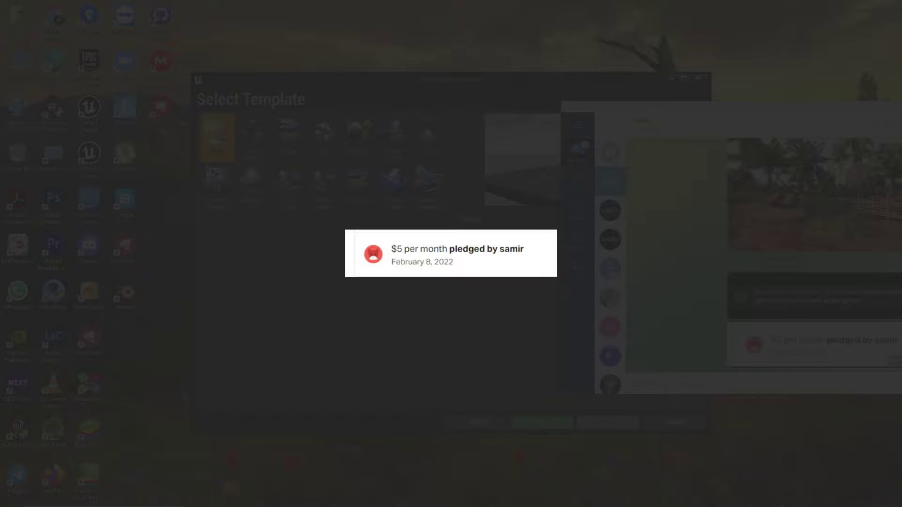
key("Escape")
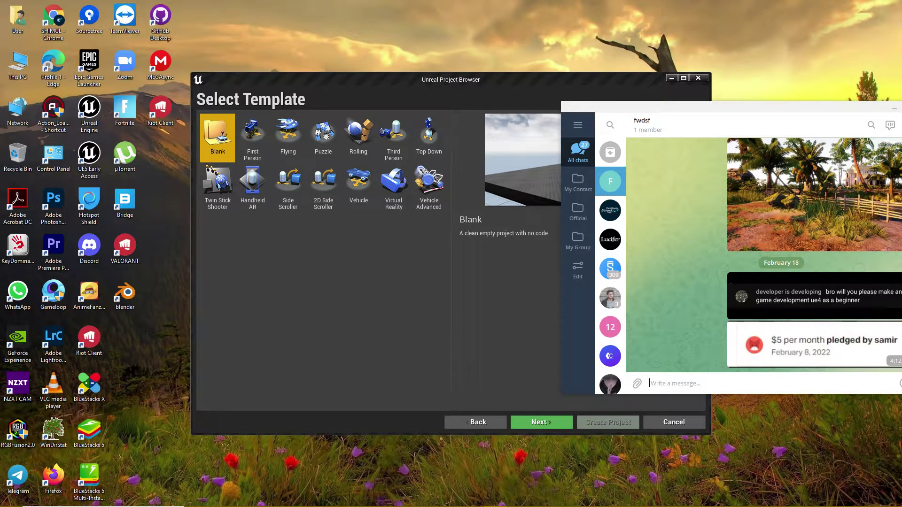
left_click(894, 108)
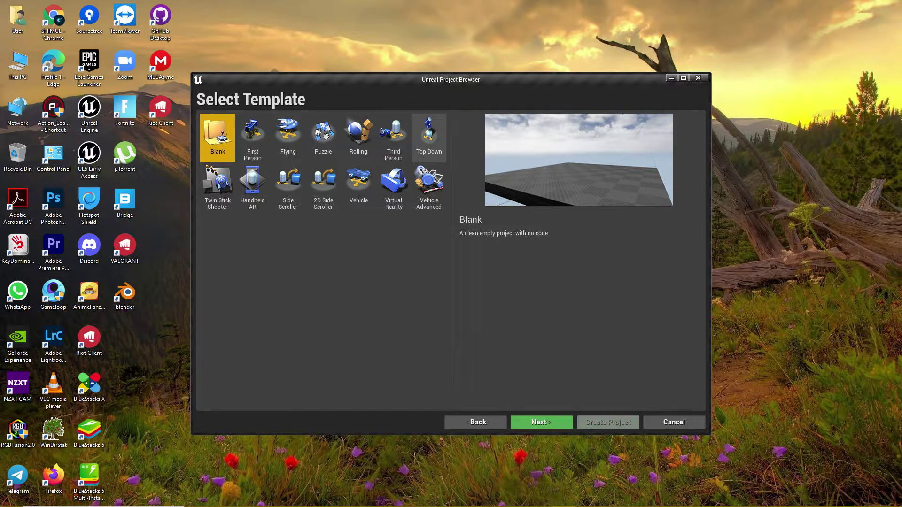
left_click_drag(403, 77, 423, 75)
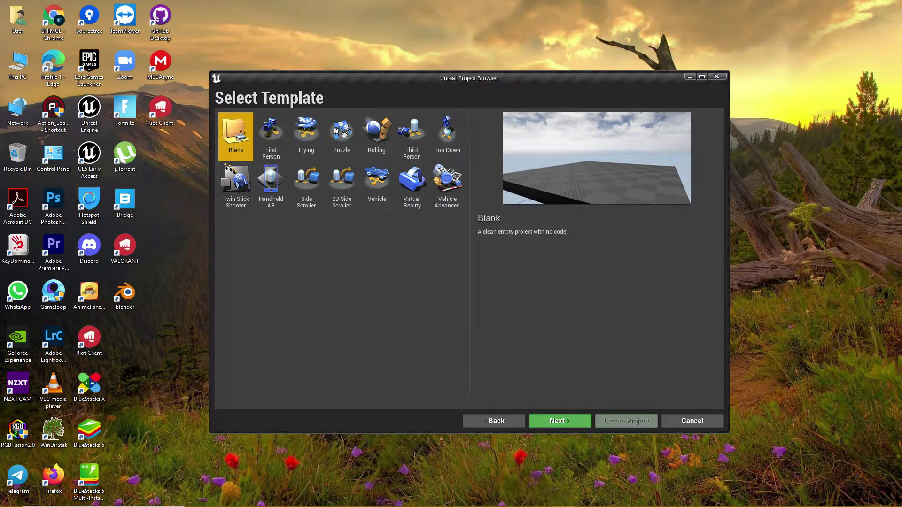
left_click_drag(350, 81, 366, 53)
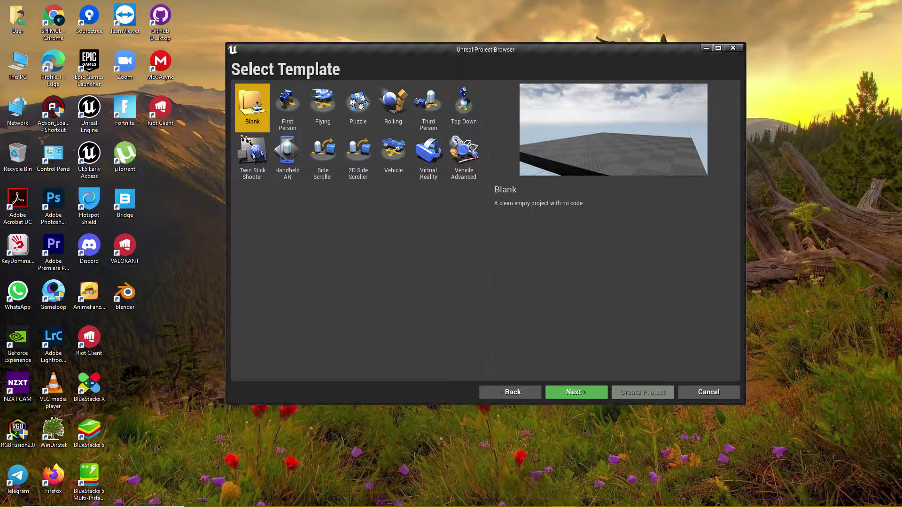
left_click_drag(396, 51, 356, 62)
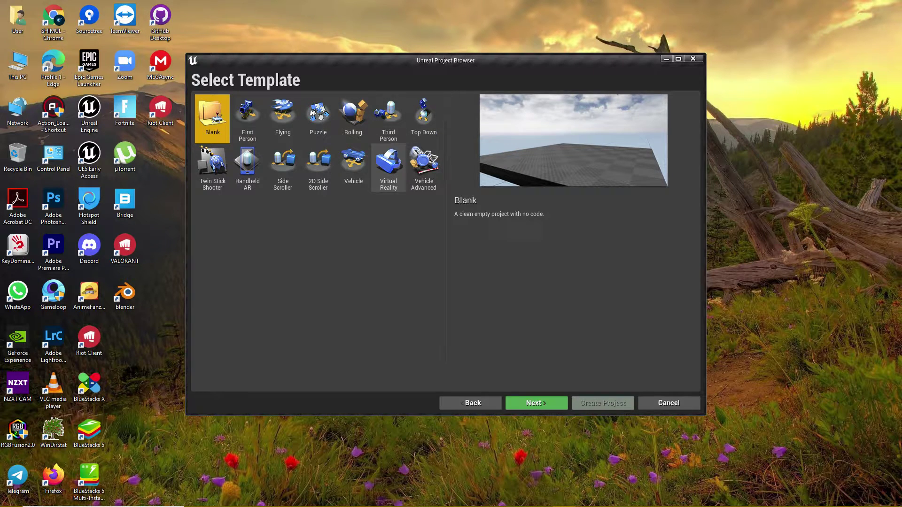
- Choose the Third Person template and target Mobile / Tablet with No Starter Content for the new project
left_click(388, 124)
left_click(537, 403)
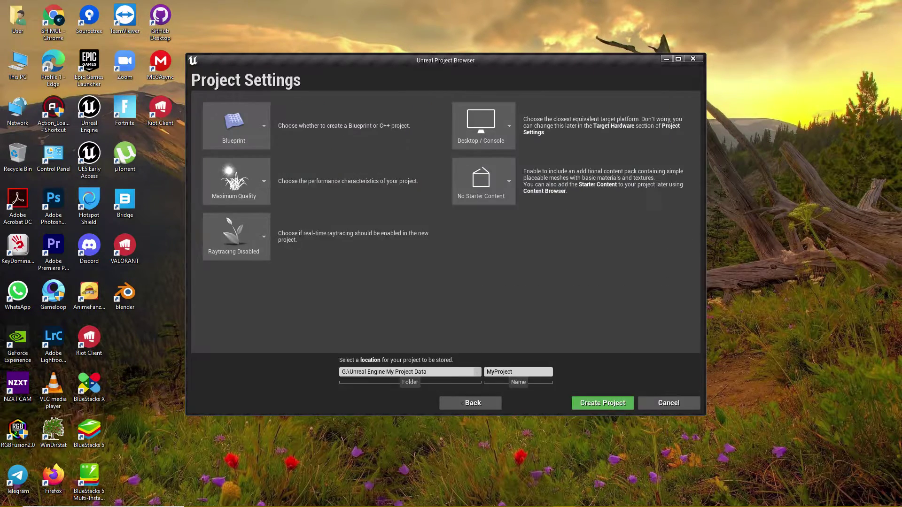
left_click(484, 126)
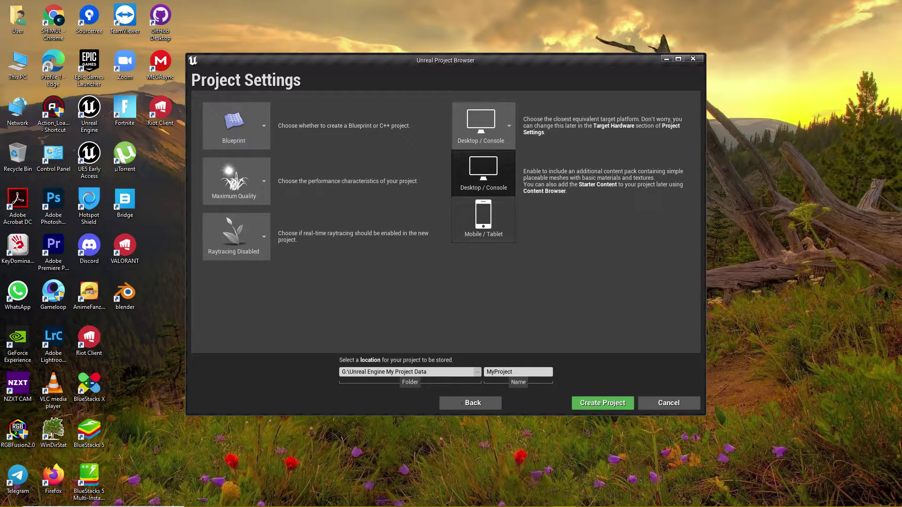
left_click(483, 219)
left_click(484, 181)
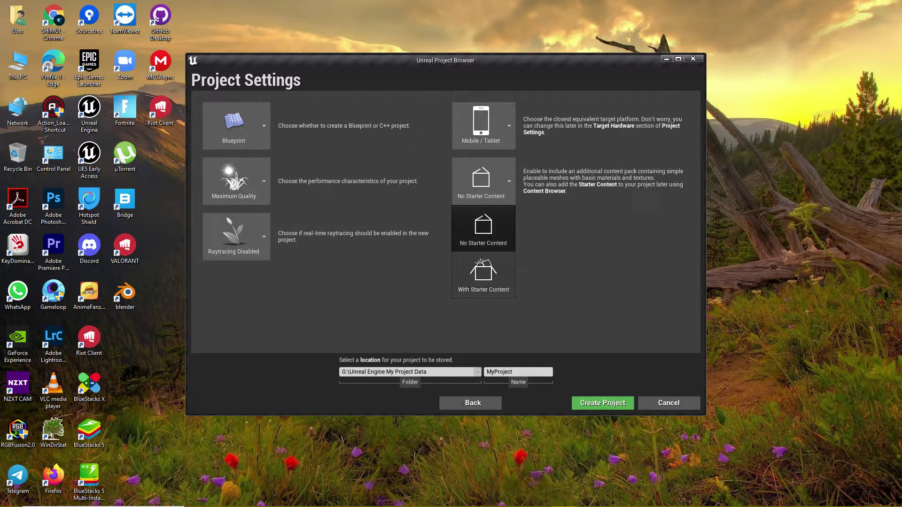
left_click(483, 228)
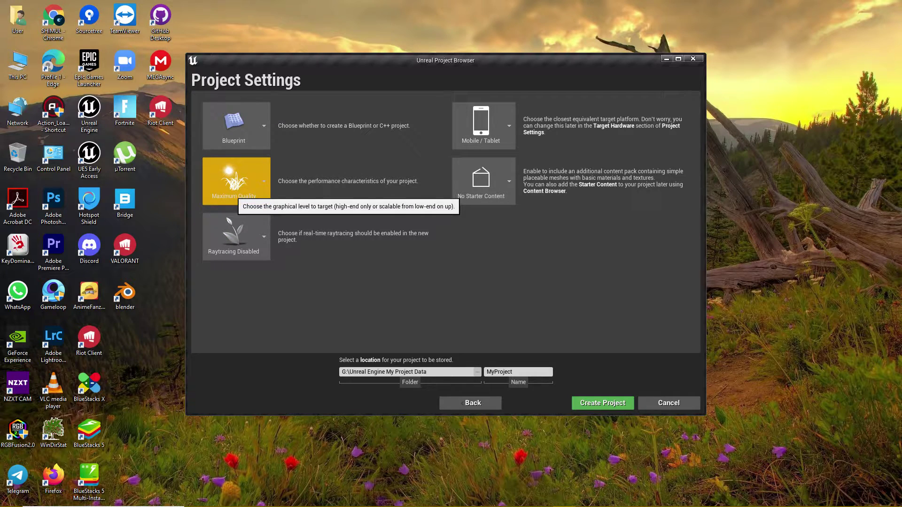
- Set the project's performance characteristics to Scalable 3D or 2D and create the project
left_click(236, 188)
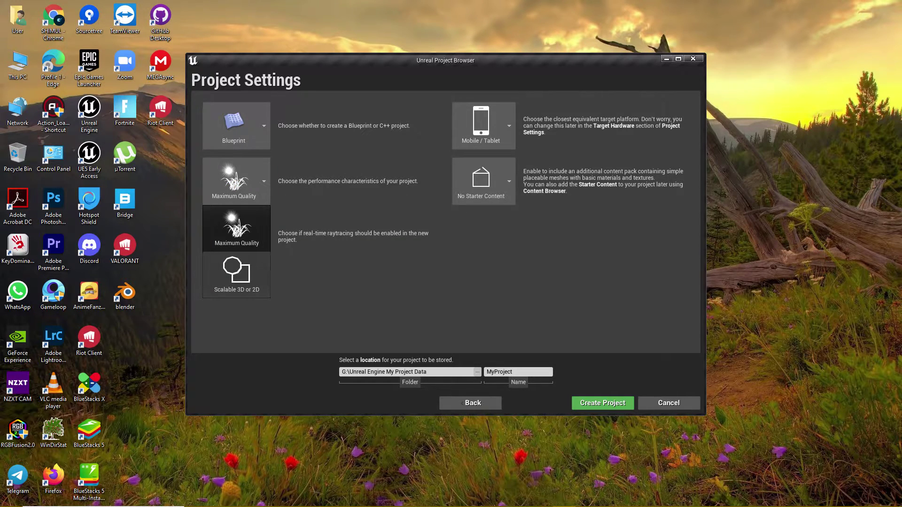
left_click(236, 274)
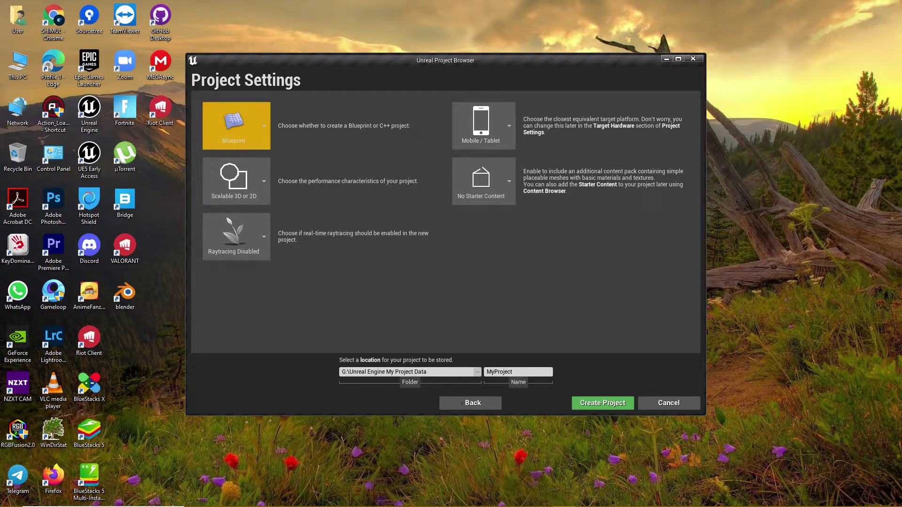
left_click(602, 403)
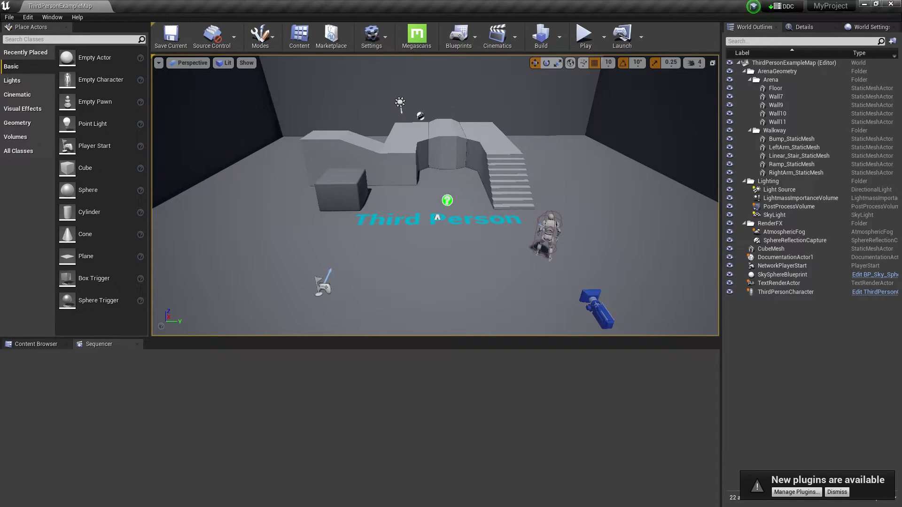
- Play the third-person level in the editor, move the character around and stop the session
left_click(583, 35)
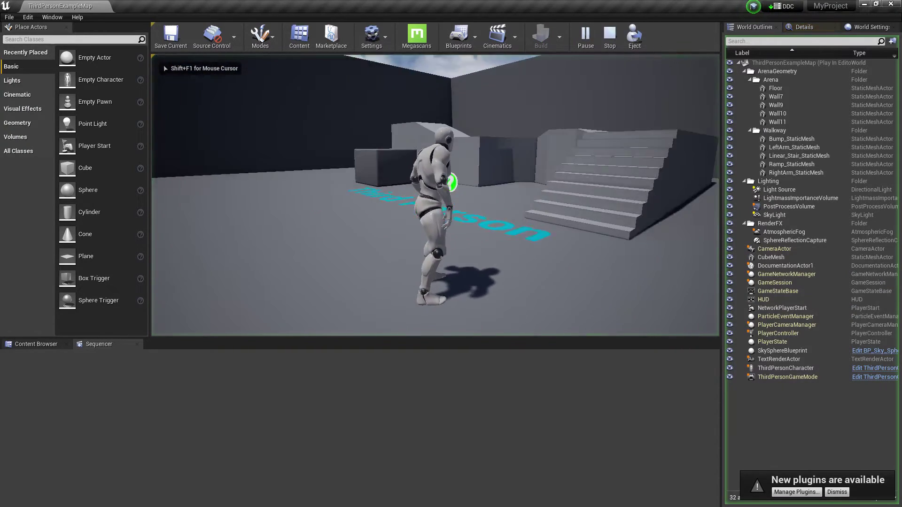
key("d")
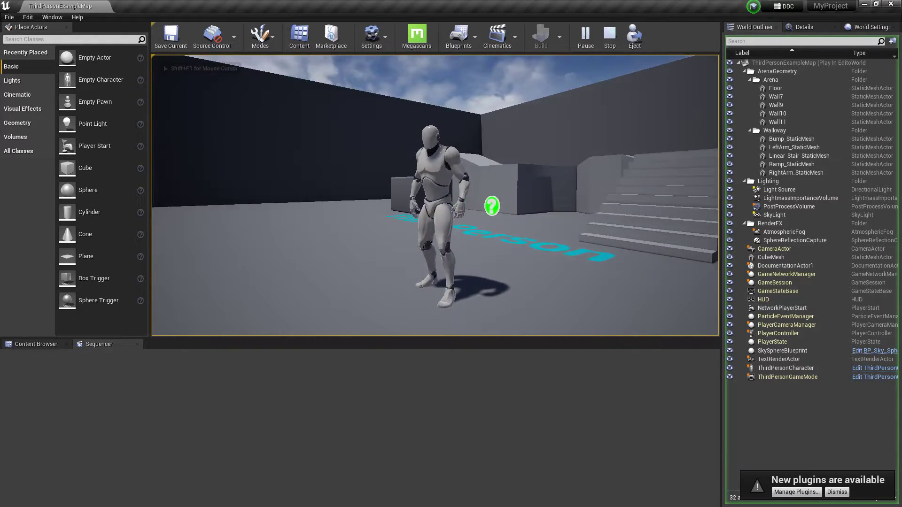
key("w")
key("Escape")
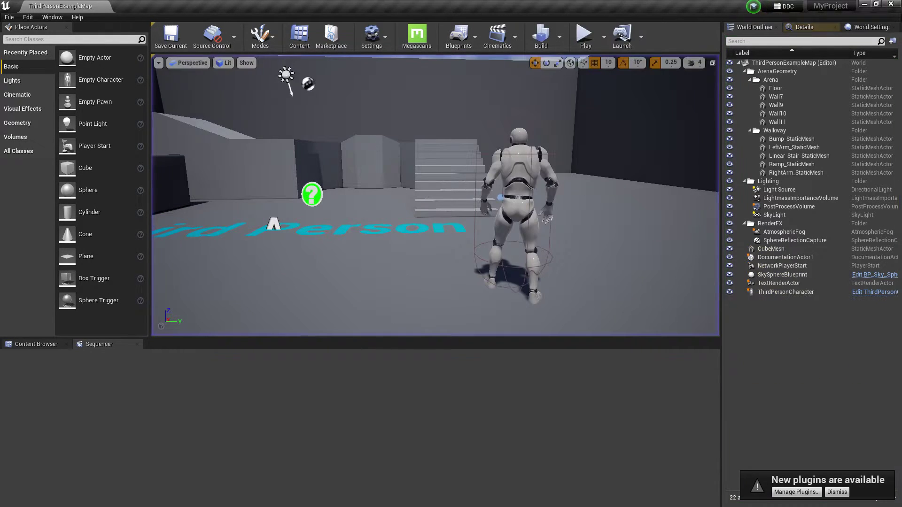
- Find the mobile options in Project Settings and enable Always Show Touch Interface
left_click(371, 37)
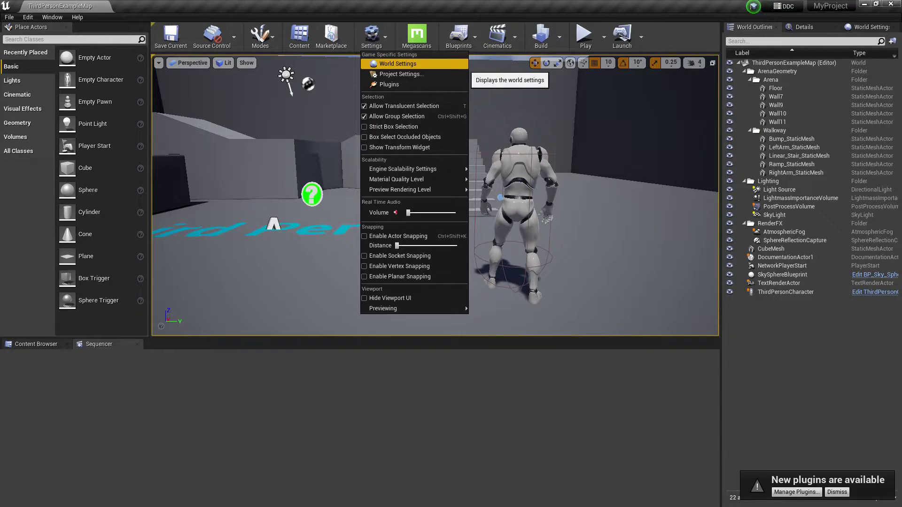
left_click(400, 74)
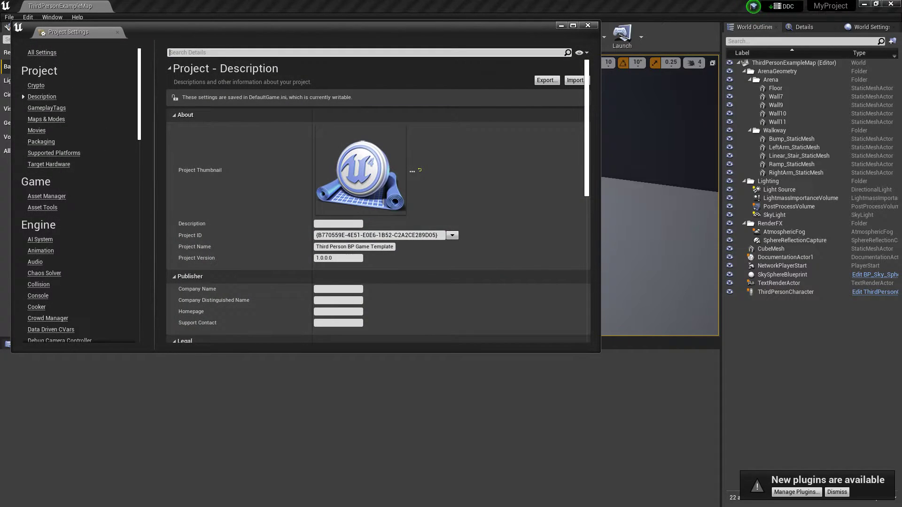
scroll(47, 121, "down", 3)
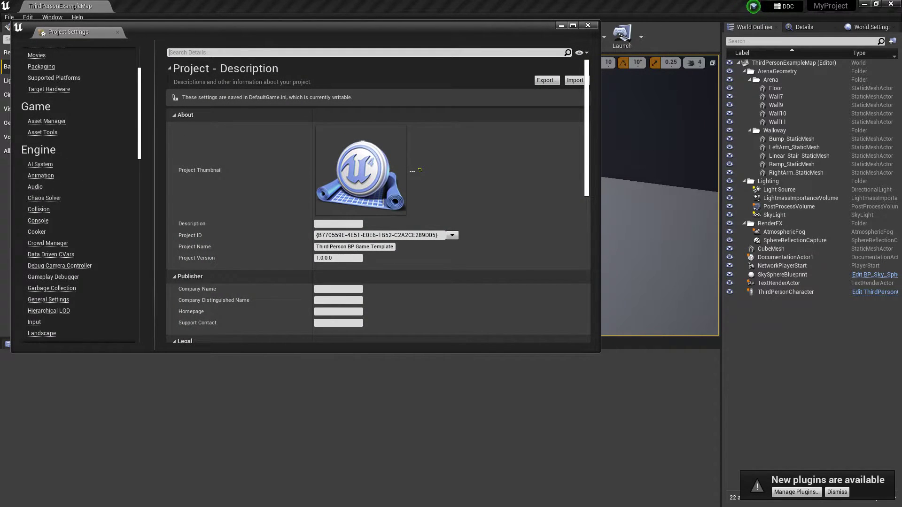
type("mobile")
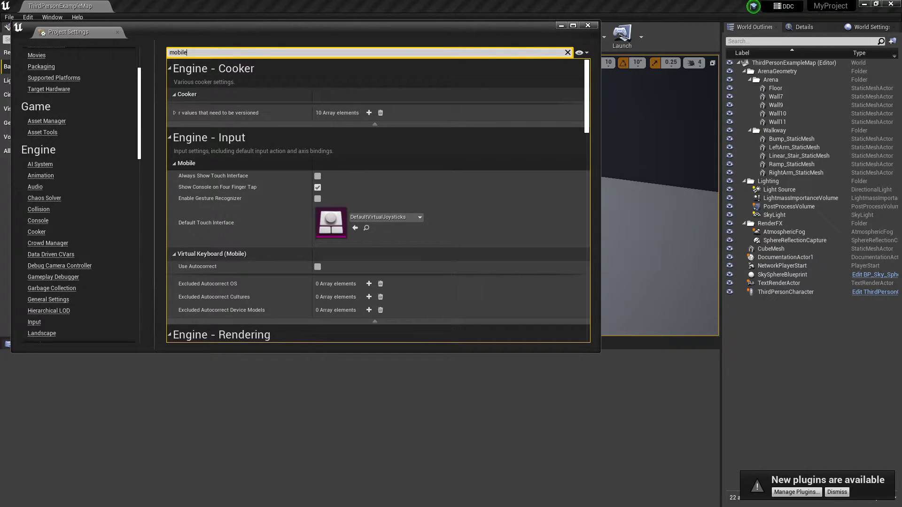
left_click(318, 176)
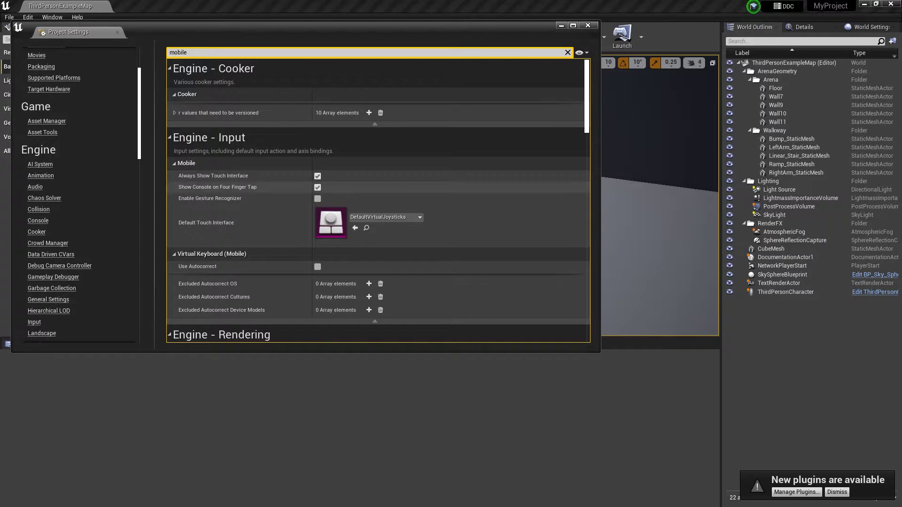
- Try to choose a different asset for the Default Touch Interface
left_click(391, 217)
left_click(361, 216)
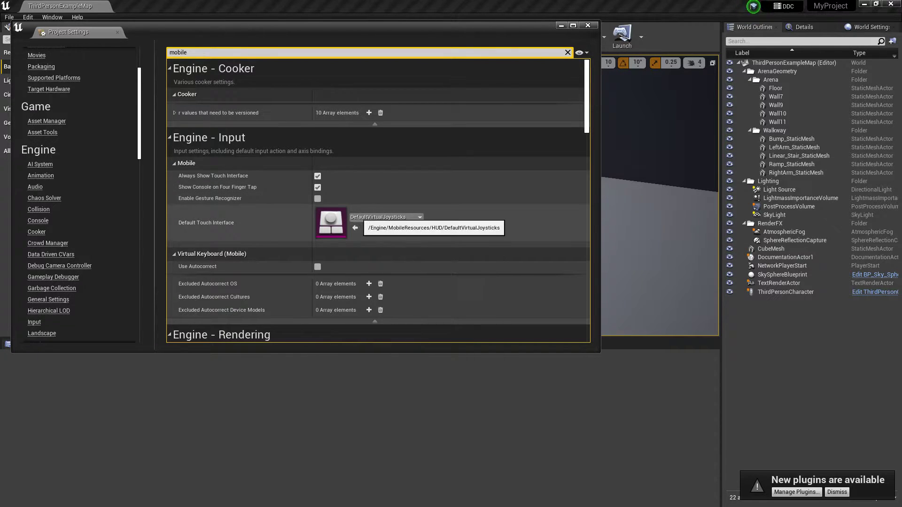
left_click(362, 217)
left_click(362, 217)
left_click(386, 217)
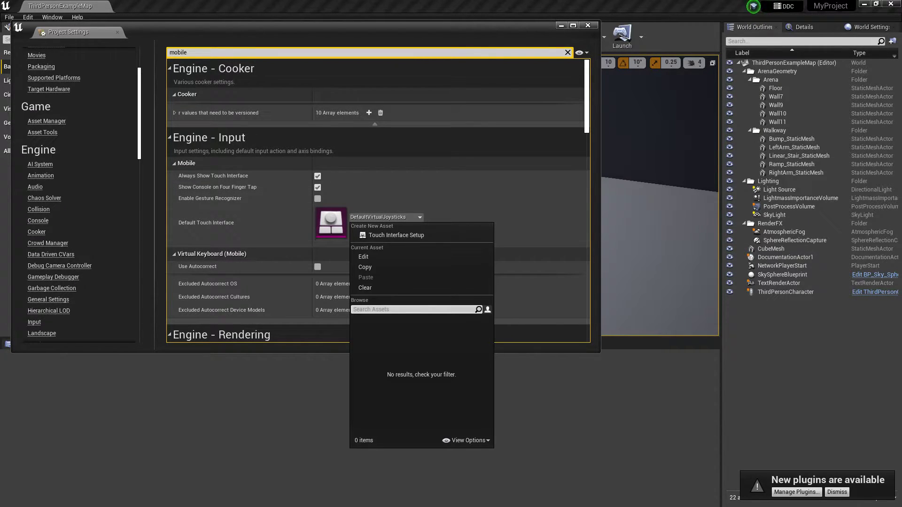
left_click(526, 298)
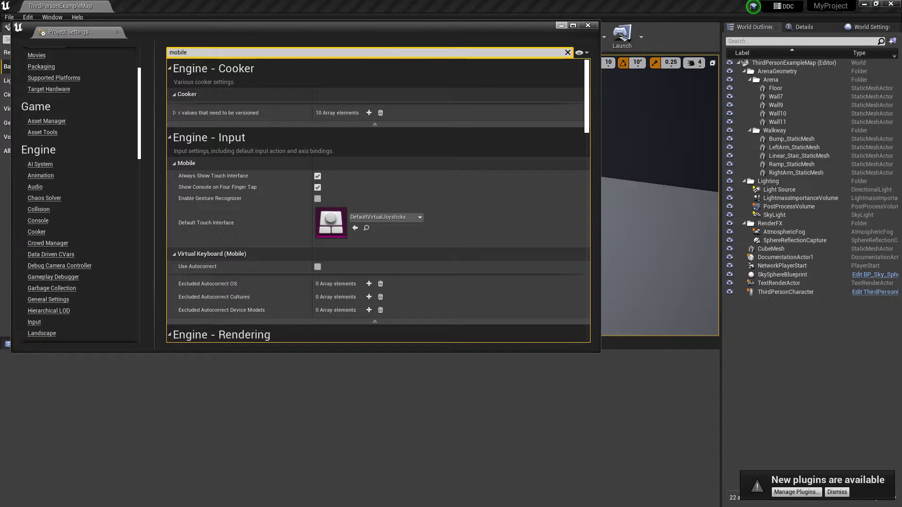
- Minimise Project Settings and make the Content Browser show engine content and plugin content
left_click(561, 26)
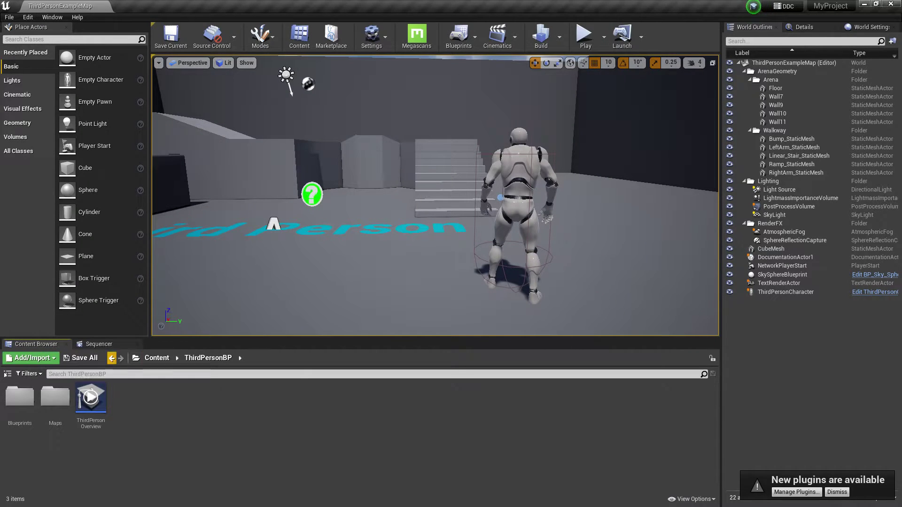
left_click(691, 499)
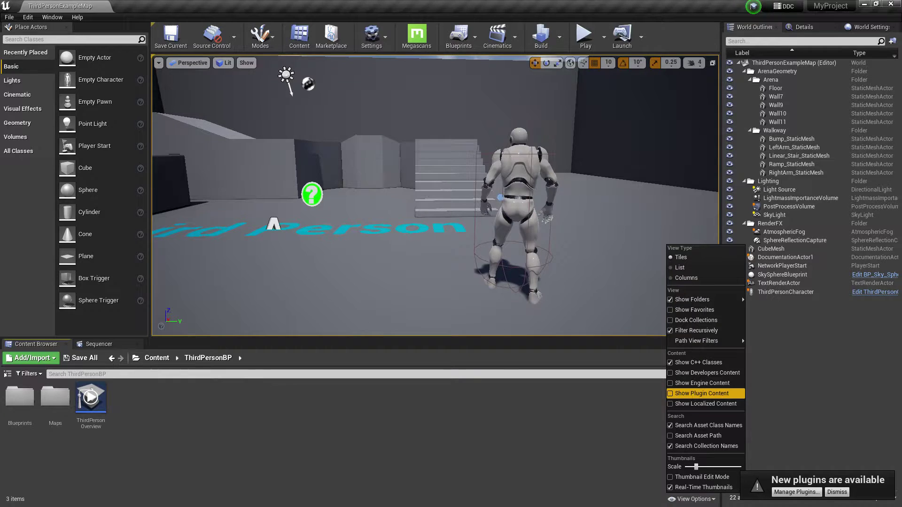
left_click(701, 383)
left_click(701, 394)
left_click(615, 418)
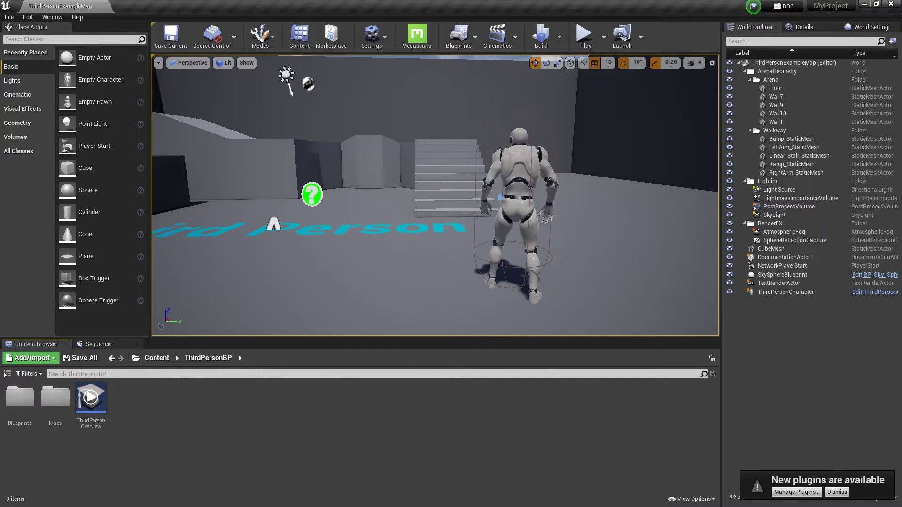
- Return to Project Settings and set the Default Touch Interface to LeftVirtualJoystickOnly
key("super")
mouse_move(588, 498)
left_click(641, 458)
left_click(385, 217)
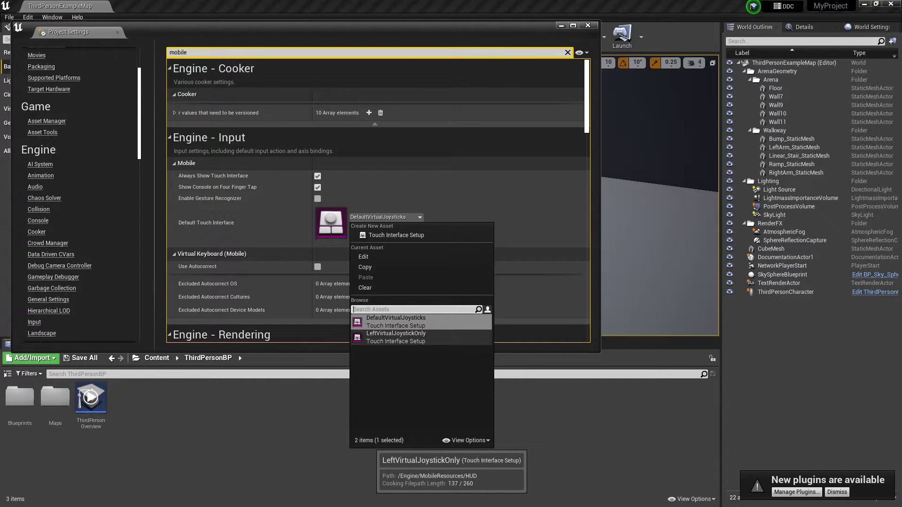
left_click(396, 337)
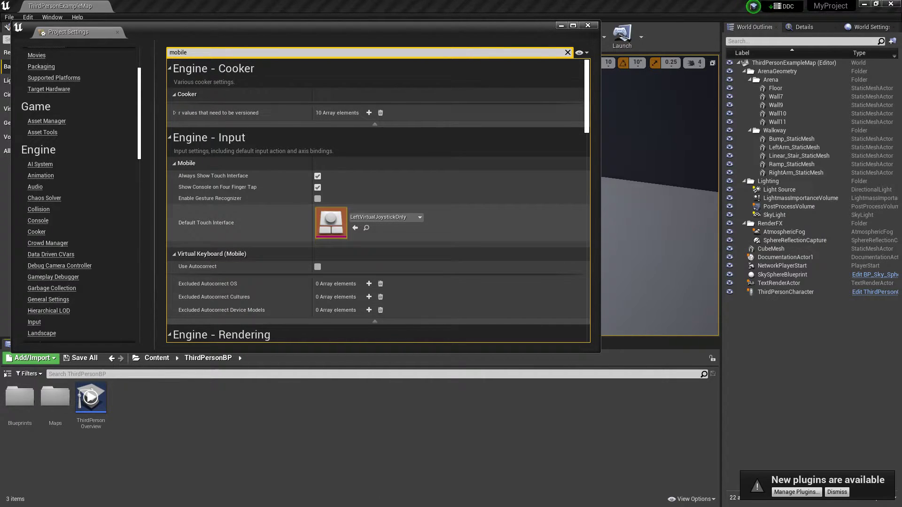
- Search Project Settings for "mouse" to review the Use Mouse for Touch option, and close the settings window
scroll(395, 282, "down", 3)
left_click(235, 53)
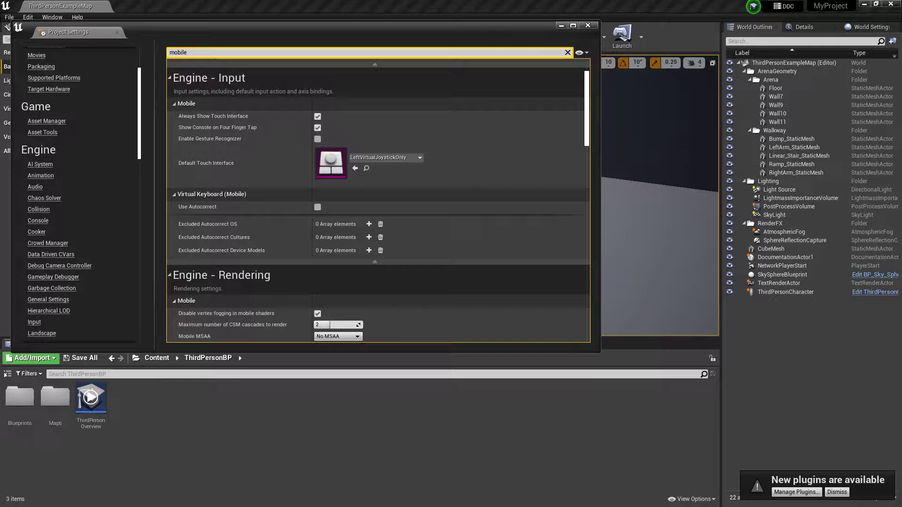
key("BackSpace")
key("BackSpace")
key("BackSpace")
key("BackSpace")
key("BackSpace")
key("BackSpace")
type("mouse")
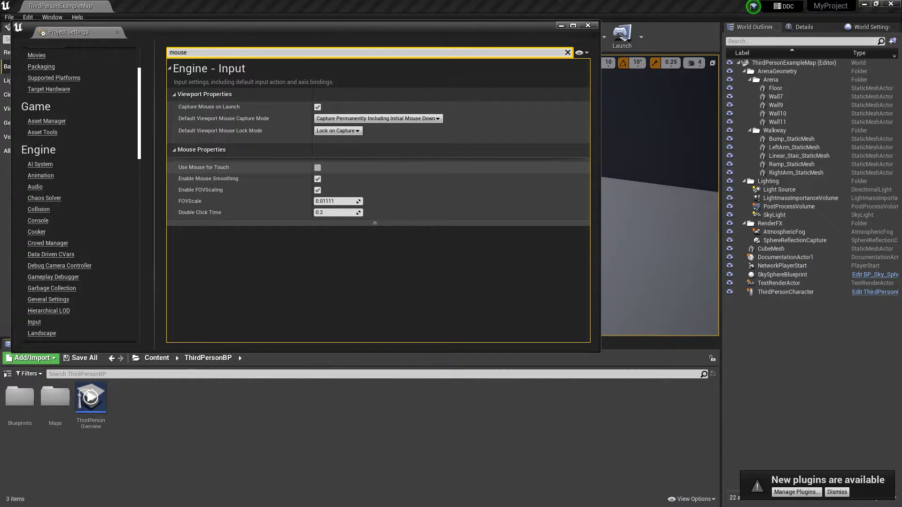
left_click(587, 25)
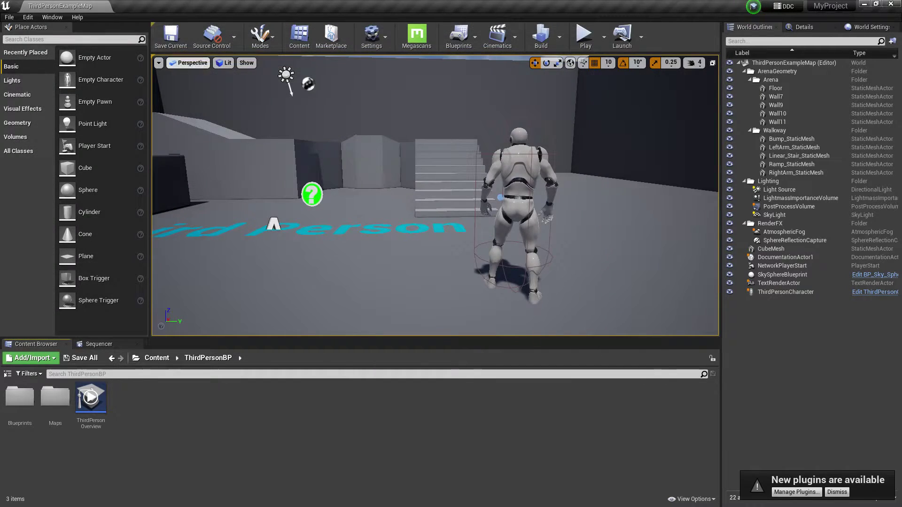
- Play the level in the editor to test the on-screen movement joystick, and stop the session
left_click(584, 35)
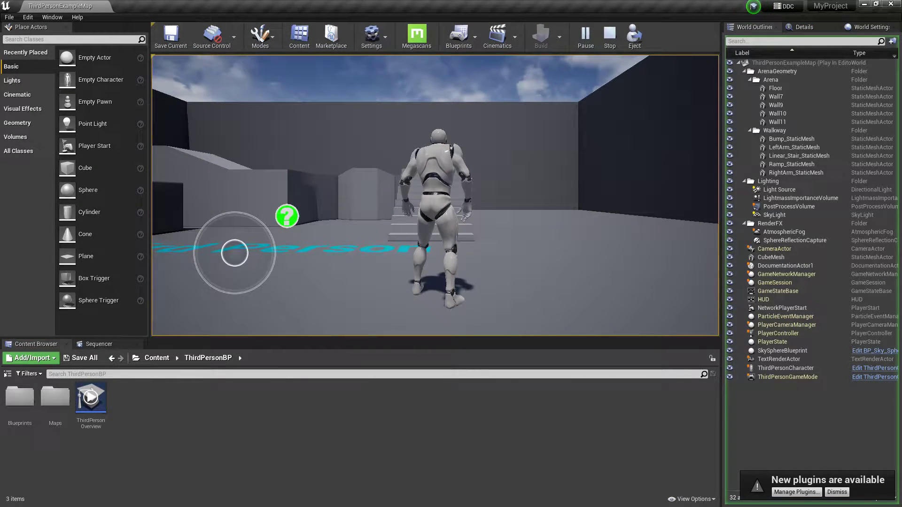
mouse_move(234, 253)
left_mouse_down()
mouse_move(215, 216)
mouse_move(196, 239)
mouse_move(254, 276)
mouse_move(232, 223)
mouse_move(224, 221)
mouse_move(213, 265)
mouse_move(223, 285)
mouse_move(233, 270)
left_mouse_up()
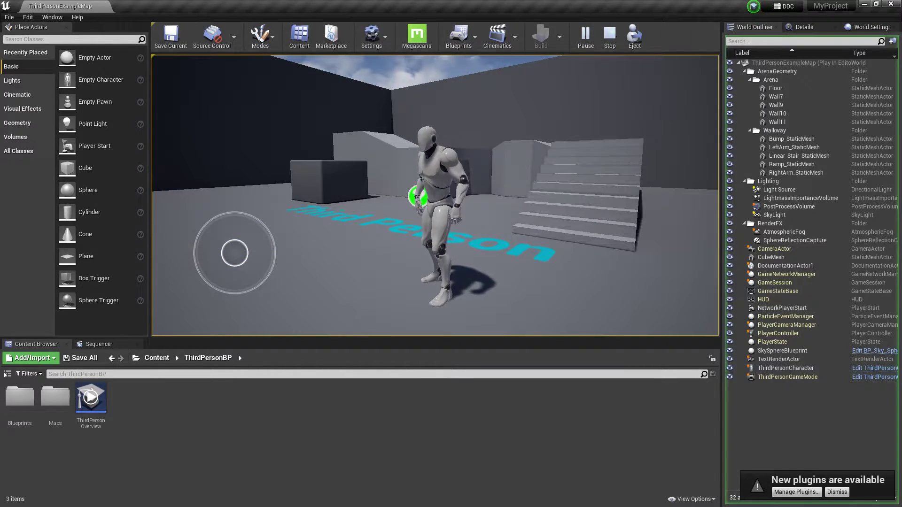
key("Escape")
- Switch to Chrome, open YouTube in a new tab and search for "unreal engine"
key("super")
mouse_move(541, 498)
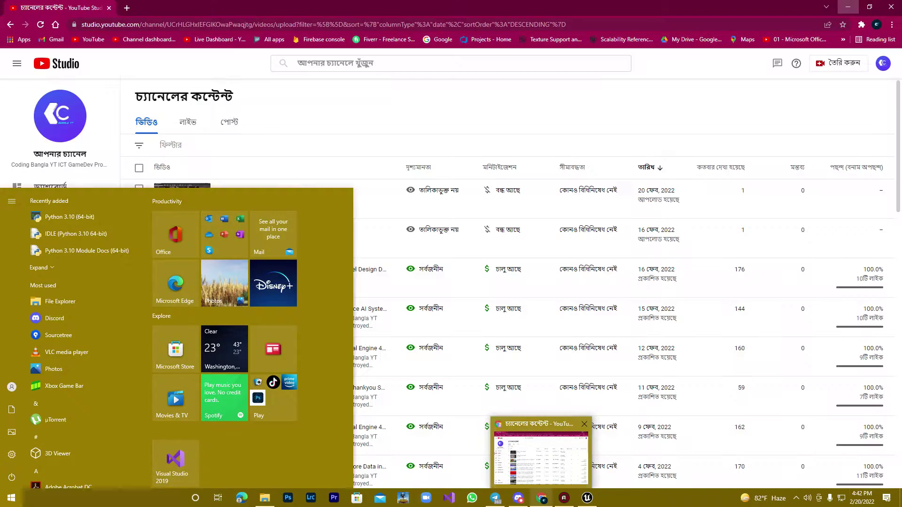
left_click(541, 458)
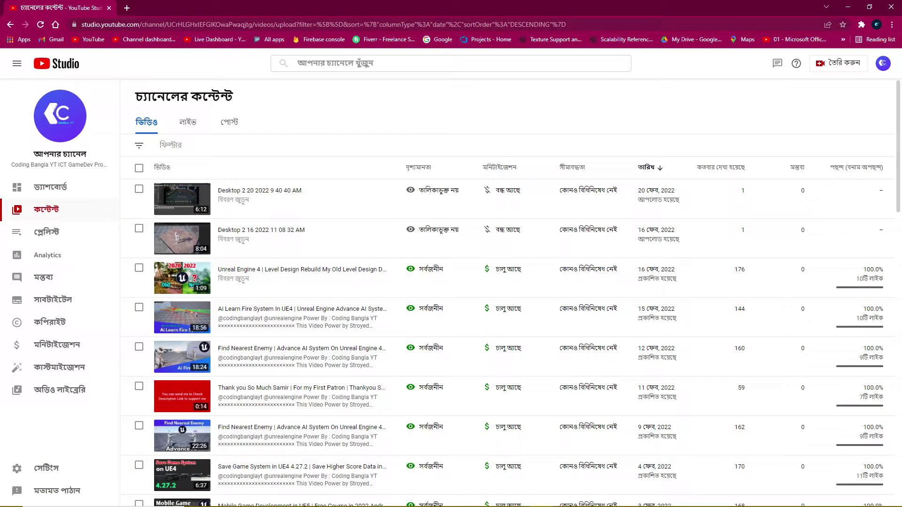
left_click(127, 8)
left_click(89, 39)
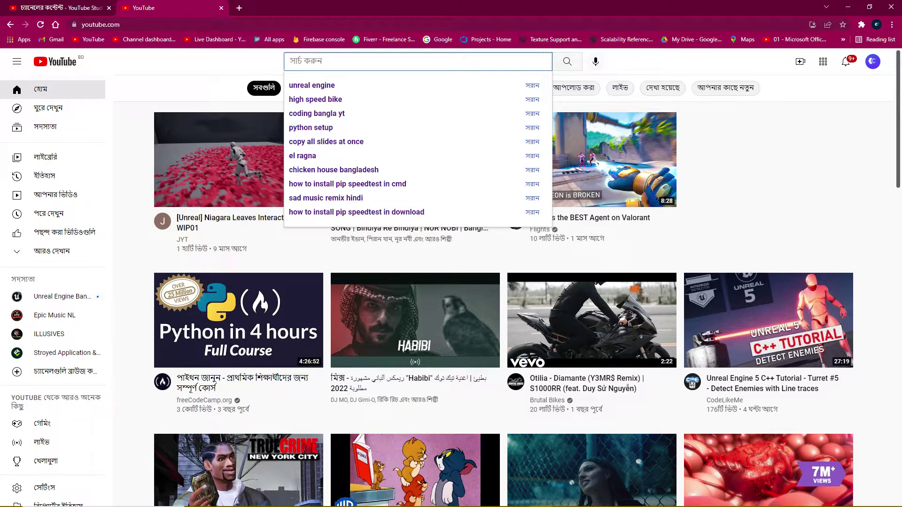
left_click(311, 86)
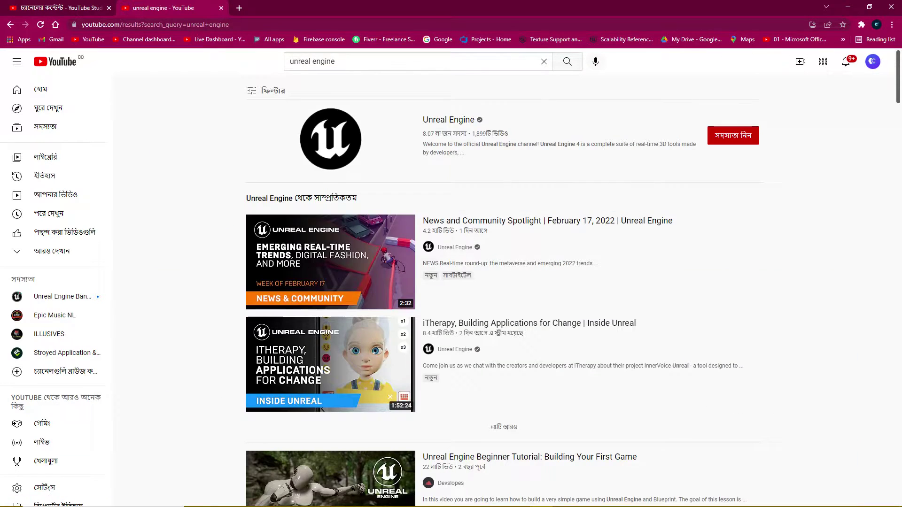
- Search YouTube for "unreal engine andrioed touch system" and look through the Android touch input videos
left_click(358, 62)
type("andri")
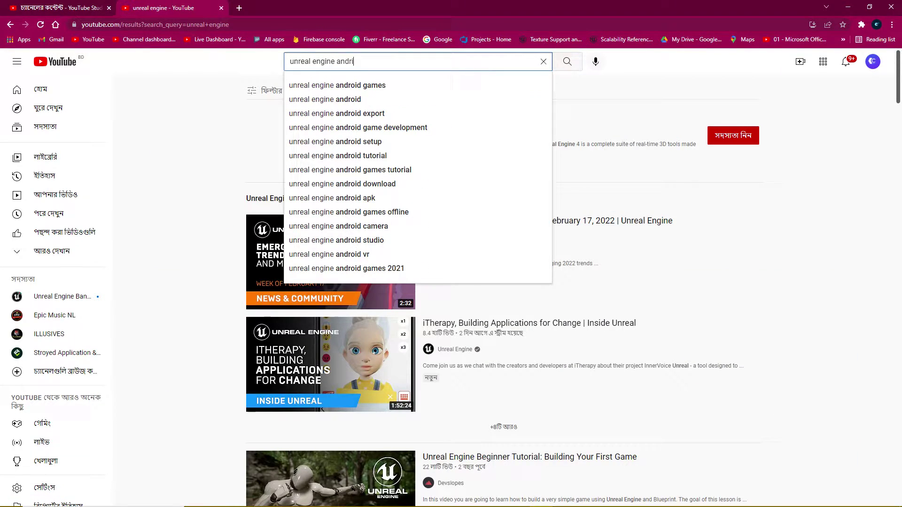
type("oed touc")
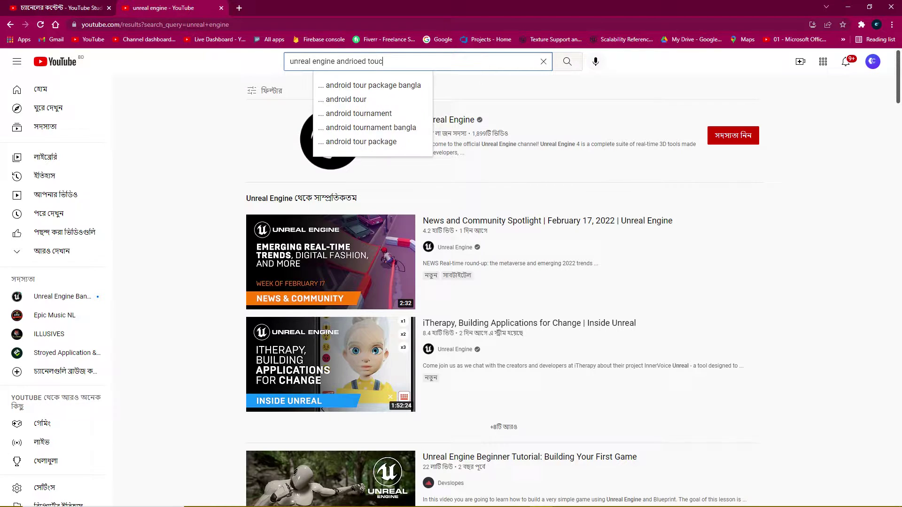
type("h system")
key("Return")
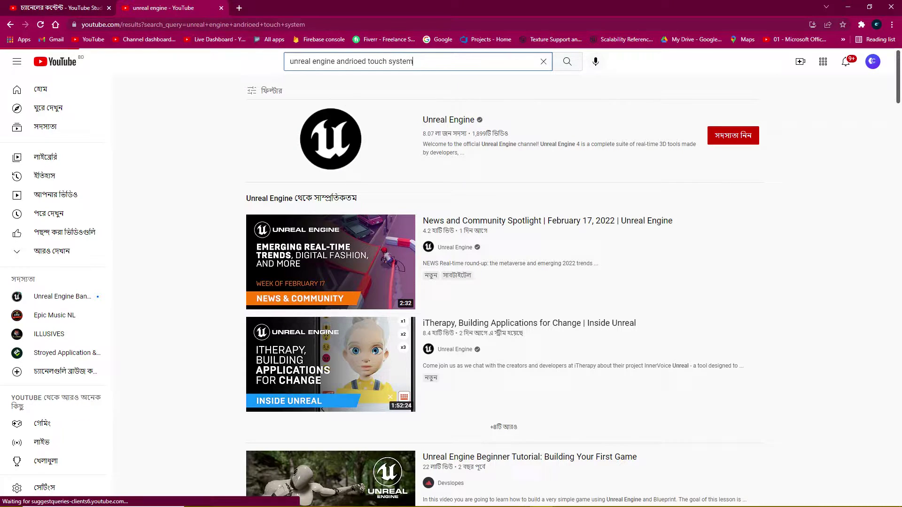
scroll(331, 250, "down", 5)
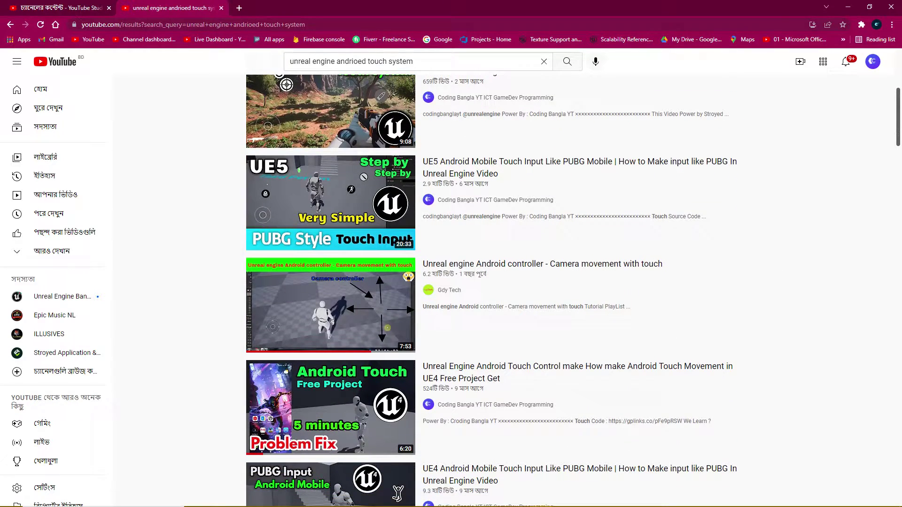
scroll(329, 282, "down", 2)
scroll(331, 187, "down", 4)
scroll(331, 188, "up", 3)
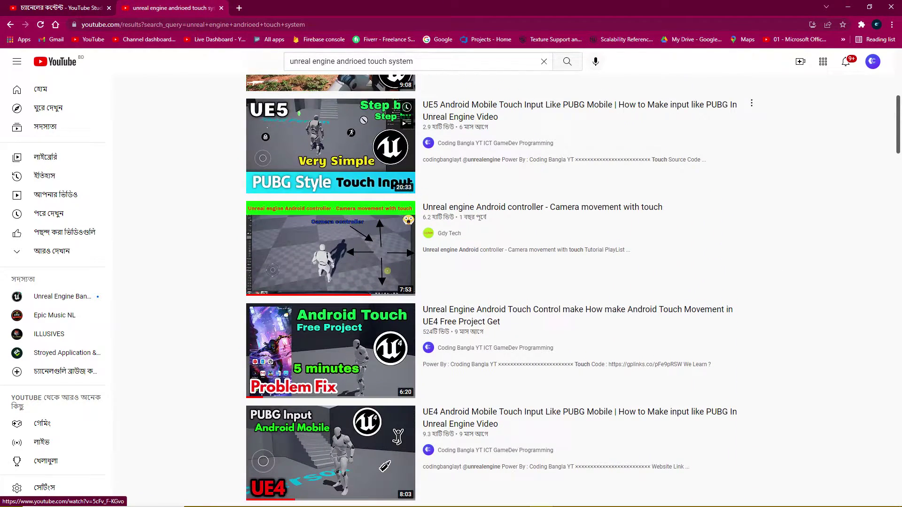
scroll(331, 187, "down", 5)
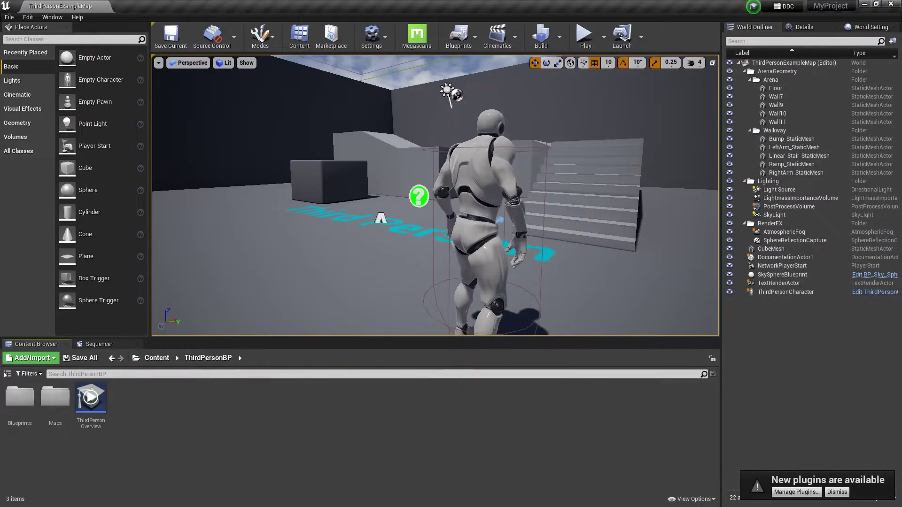
- Open the Touch Data text file from the Downloads folder, and minimise Notepad and File Explorer
key("super")
left_click(265, 497)
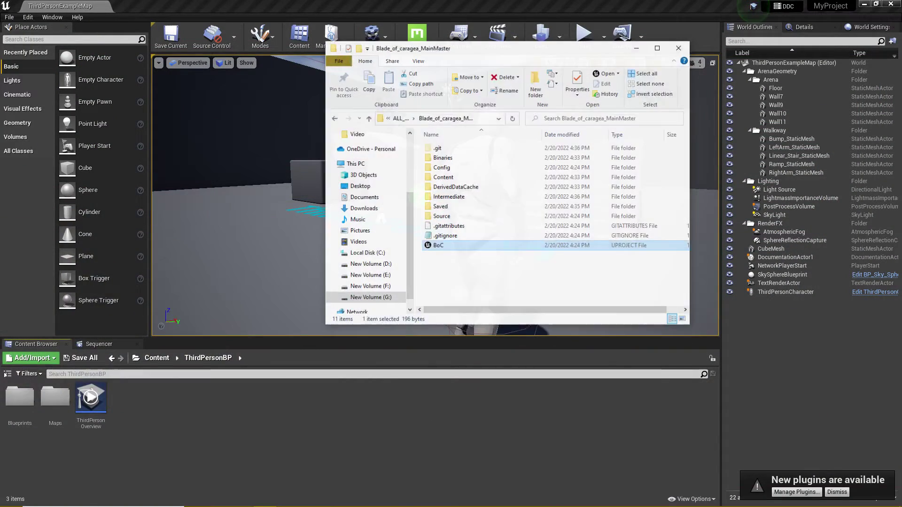
left_click(365, 203)
scroll(463, 249, "down", 9)
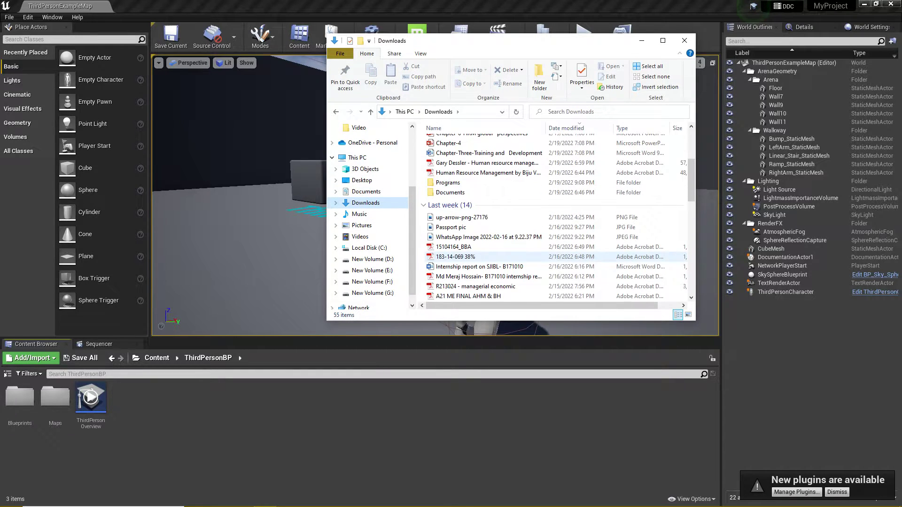
scroll(446, 259, "down", 6)
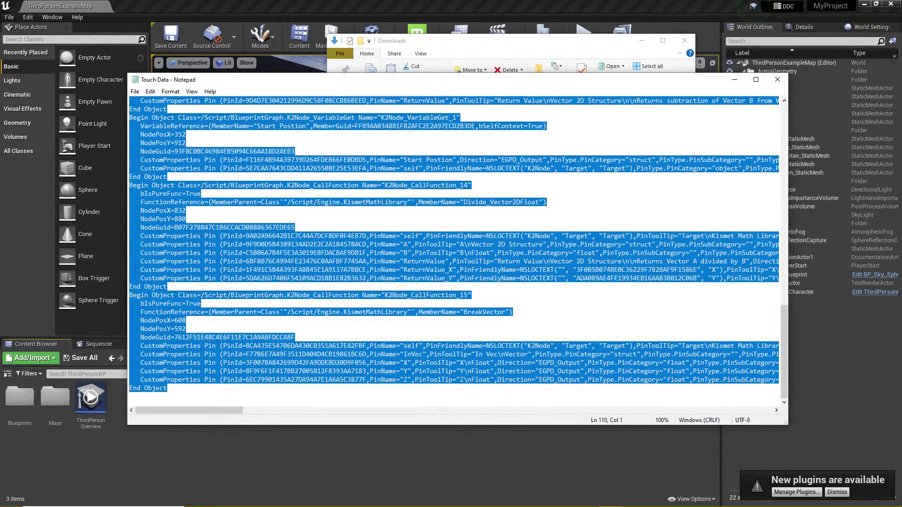
left_click(735, 80)
left_click(641, 41)
- Open the ThirdPersonCharacter blueprint from the Blueprints folder, maximise its editor and show the Event Graph
double_click(14, 407)
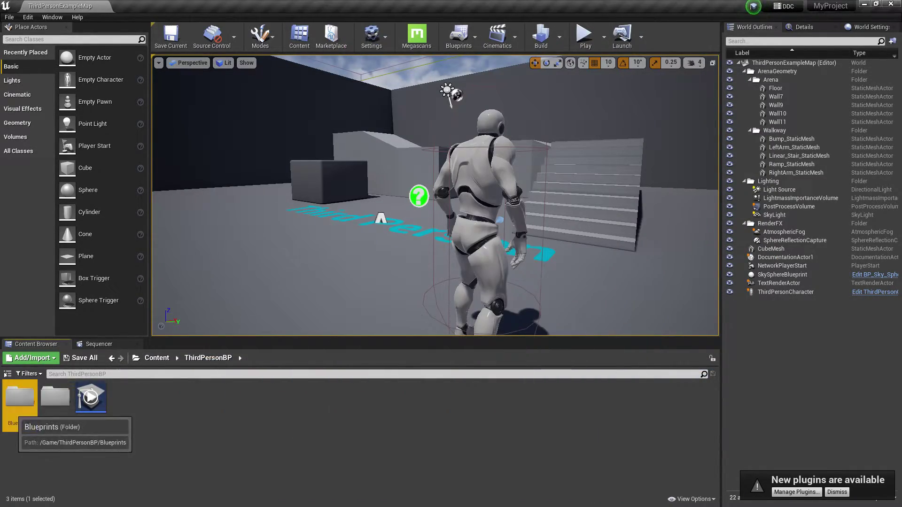
double_click(16, 406)
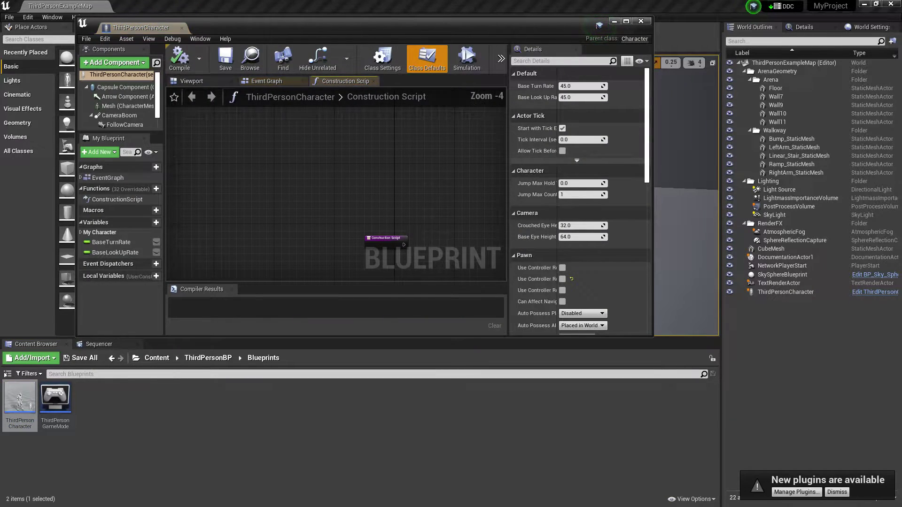
left_click(626, 21)
left_click(242, 59)
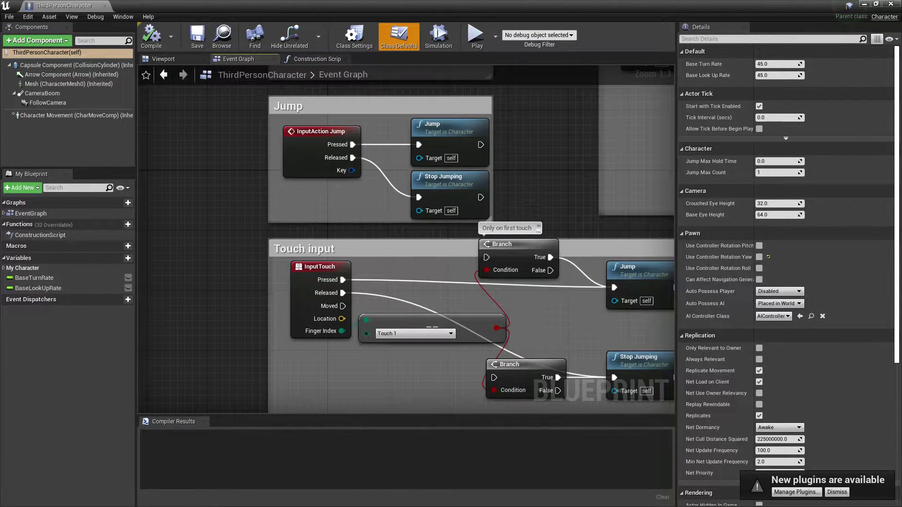
- Delete the InputAxis Turn and LookUp nodes, their controller yaw and pitch nodes, and the Mouse input comment box
scroll(429, 145, "down", 4)
right_click_drag(429, 144, 371, 317)
scroll(358, 306, "up", 4)
right_click_drag(332, 253, 353, 277)
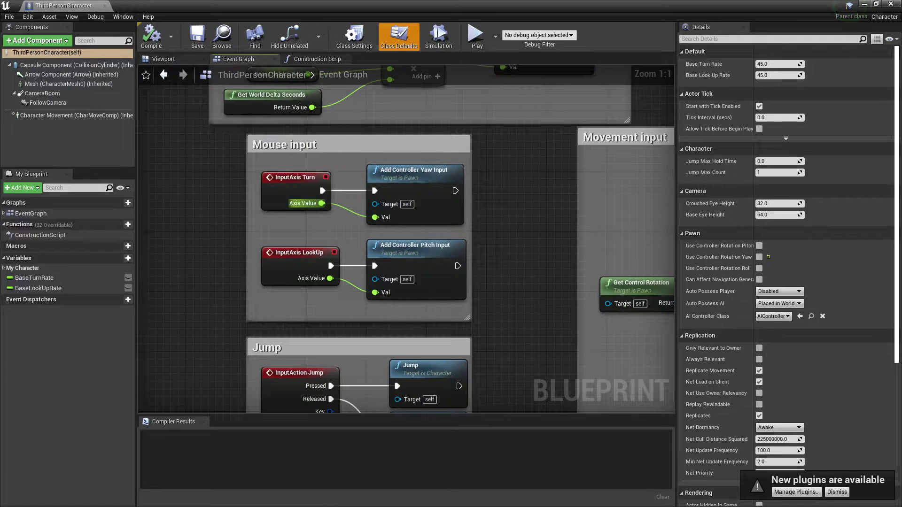
left_click_drag(174, 169, 437, 318)
key("Delete")
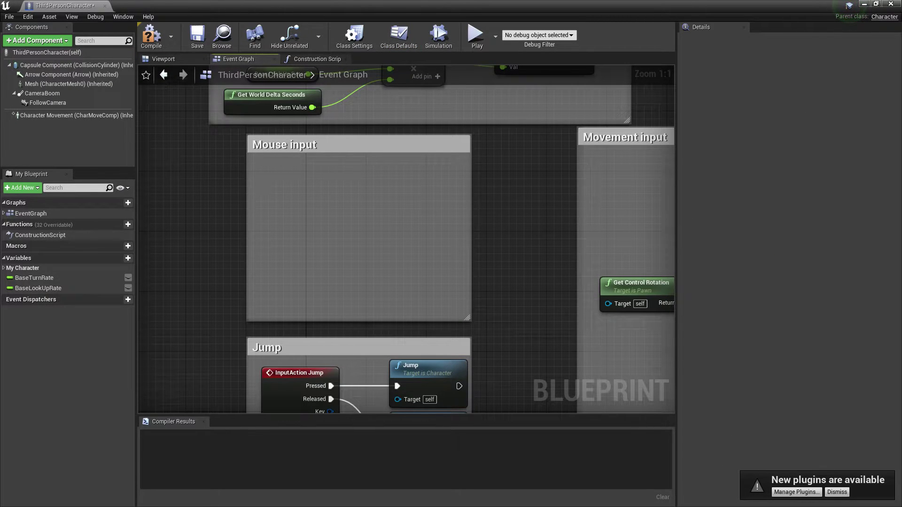
right_click_drag(414, 147, 411, 247)
left_click_drag(211, 236, 241, 254)
key("Delete")
- Delete the node group with Get World Delta Seconds above the former mouse input section
scroll(421, 243, "down", 6)
right_click_drag(421, 243, 414, 272)
scroll(402, 235, "up", 4)
right_click_drag(551, 219, 0, 59)
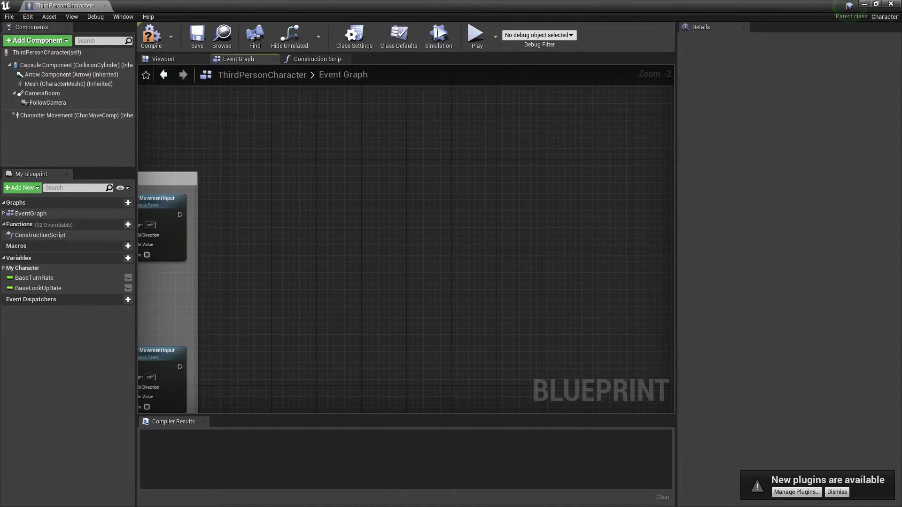
right_click_drag(158, 162, 655, 317)
right_click_drag(218, 216, 625, 233)
left_click_drag(344, 133, 471, 342)
key("Delete")
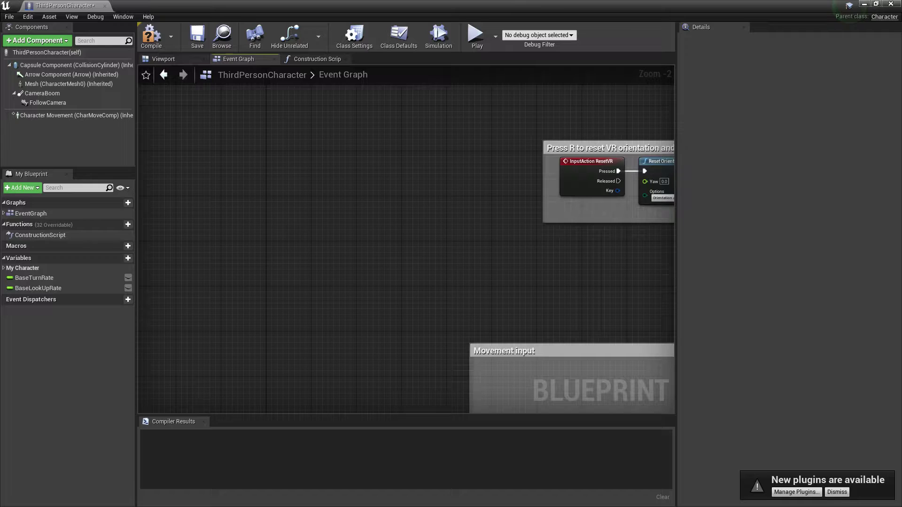
- Delete the InputAction ResetVR node group with its comment, and compile and save the blueprint
right_click_drag(557, 123, 209, 119)
left_click_drag(208, 118, 446, 229)
key("Delete")
left_click(151, 37)
left_click(197, 37)
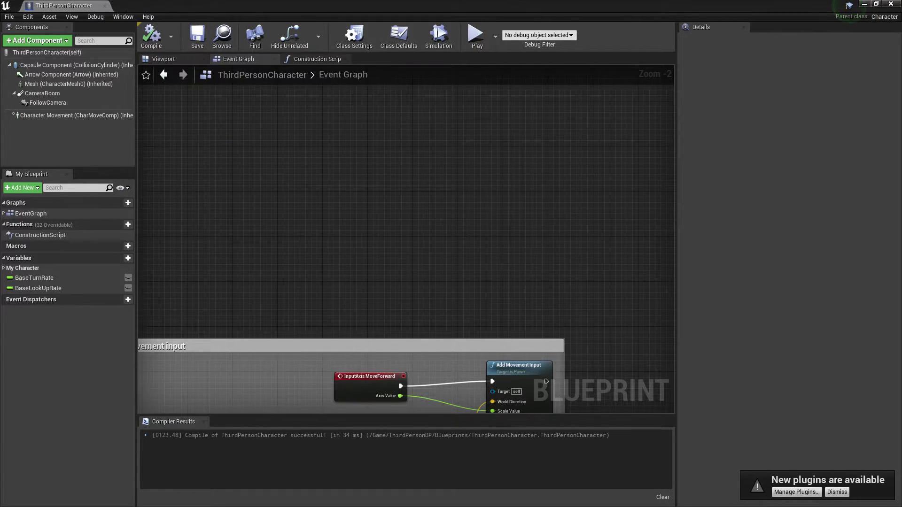
- Copy the entire text of the Touch Data file from Notepad and minimise the file
right_click_drag(657, 310, 372, 120)
right_click_drag(404, 255, 480, 279)
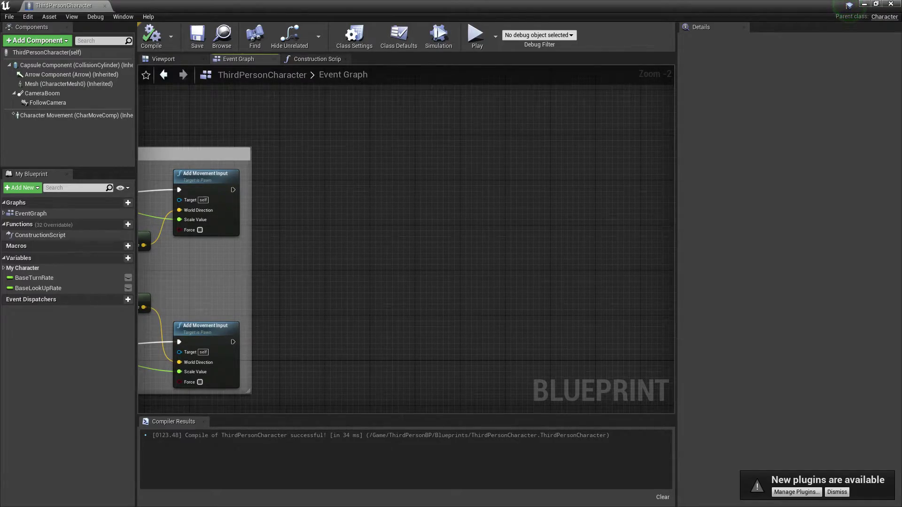
key("super")
left_click(610, 497)
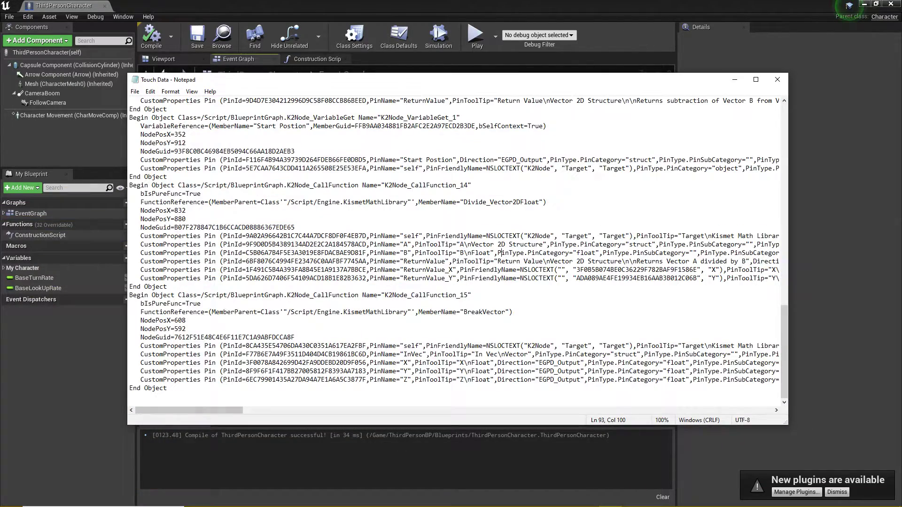
key("ctrl+a")
right_click(502, 252)
left_click(525, 279)
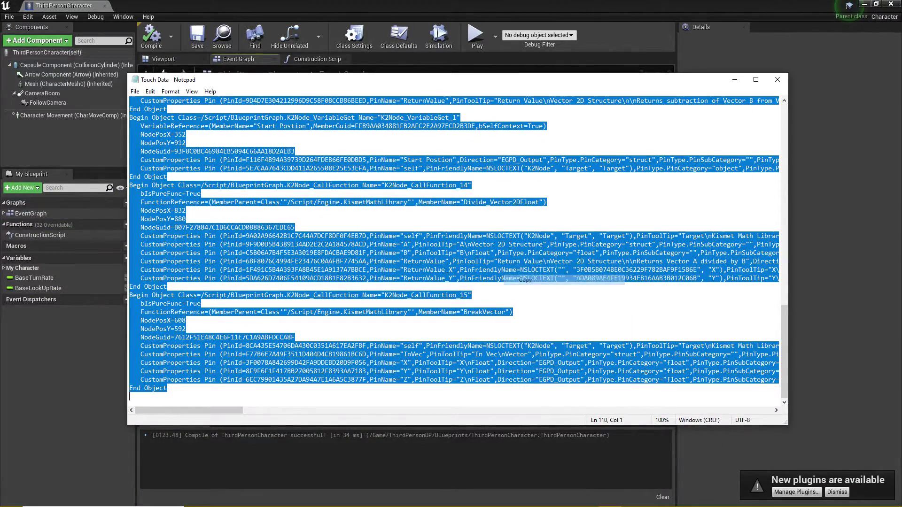
left_click(734, 79)
- Paste the copied touch nodes into an empty area of the Event Graph, leaving the Update Positaion reference at Do Nothing
right_click(577, 160)
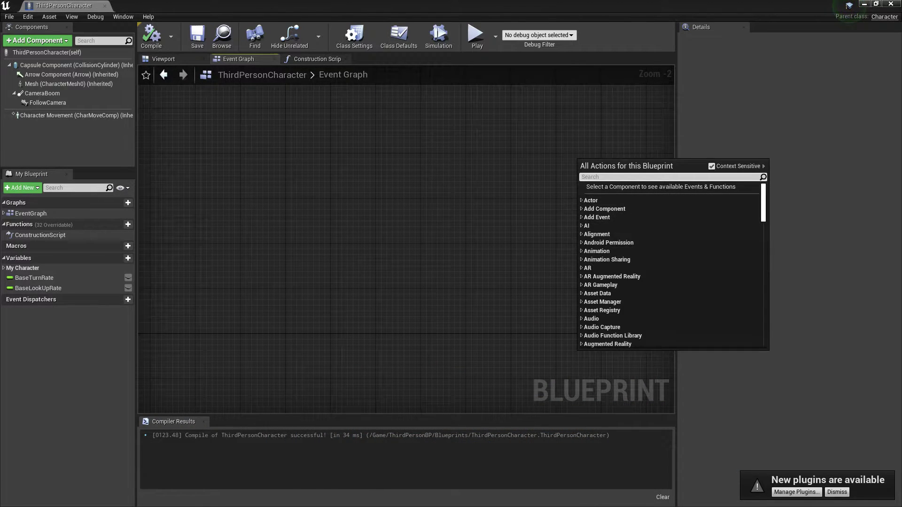
key("Escape")
key("ctrl+v")
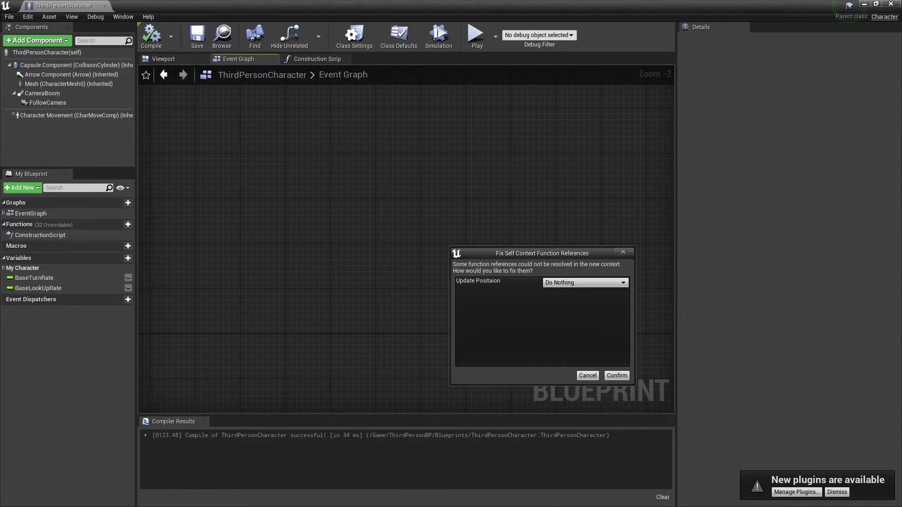
left_click(617, 376)
right_click_drag(507, 160, 501, 301)
left_click(500, 301)
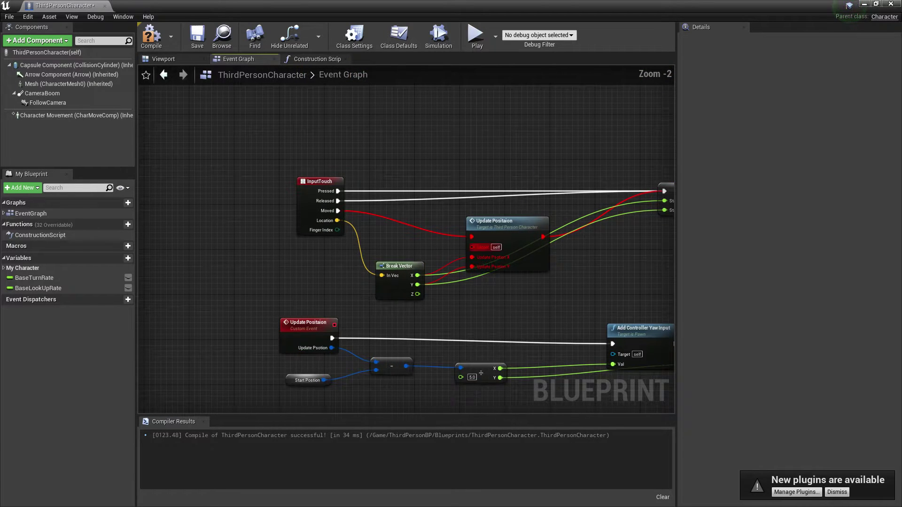
- Delete the unresolved Update Positaion call node between the pasted InputTouch event and its branching wires
left_click(492, 240)
scroll(491, 240, "up", 2)
right_click_drag(491, 240, 445, 206)
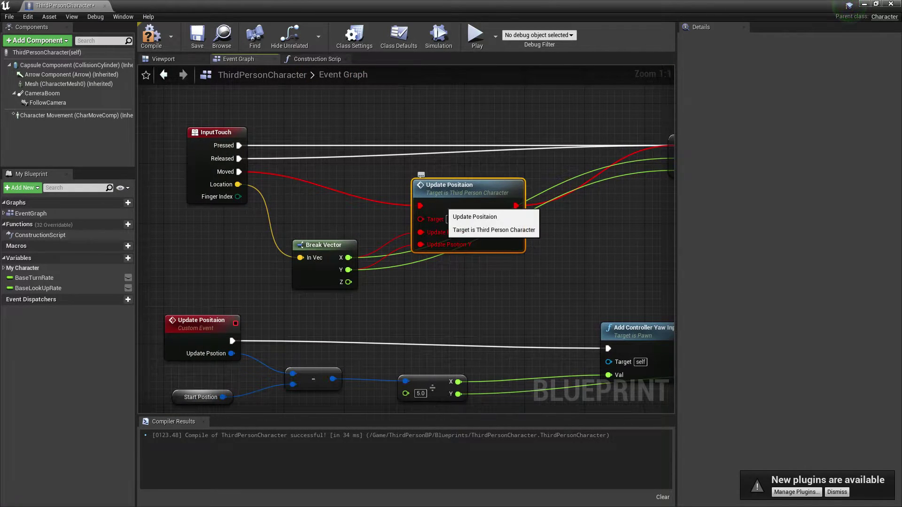
key("Delete")
left_click_drag(239, 171, 305, 168)
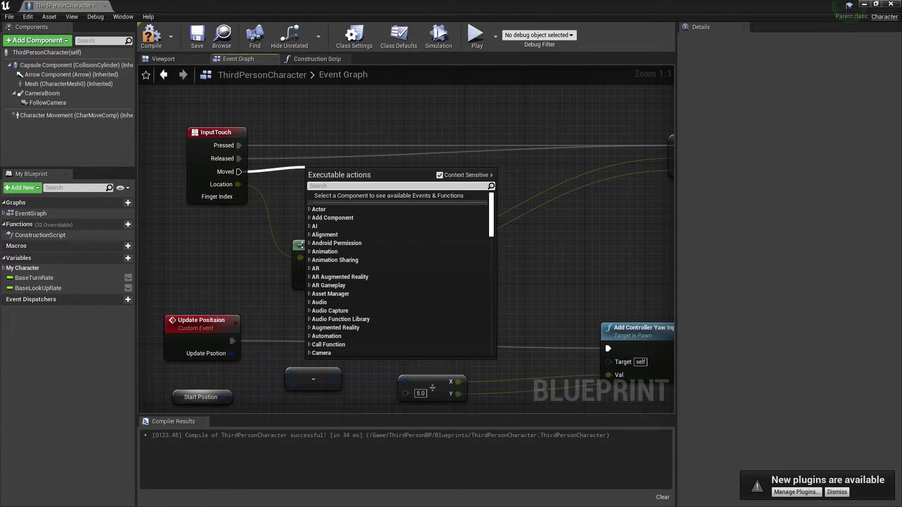
type("udpa")
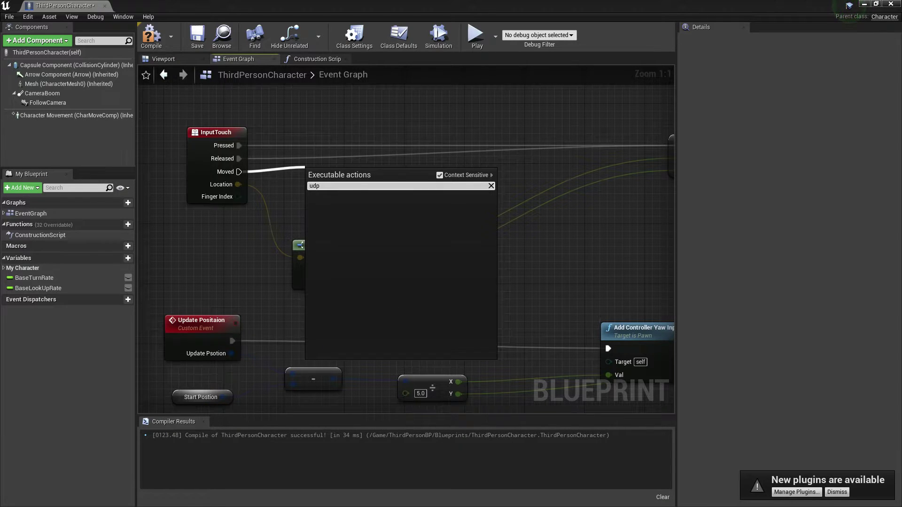
key("BackSpace")
type("da")
key("Escape")
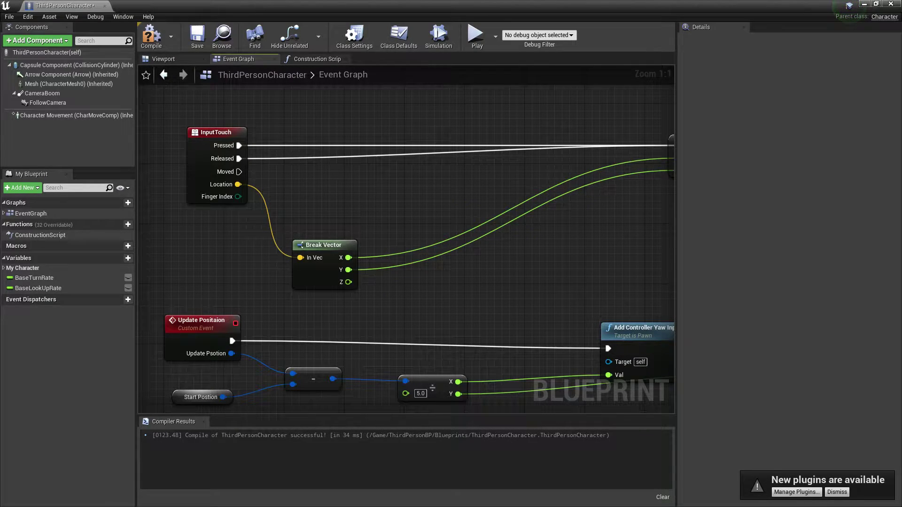
- Compile the blueprint and delete the old Touch input comment box together with its InputTouch event and Touch 1 comparison node
left_click(152, 37)
right_click_drag(300, 300, 619, 192)
scroll(345, 171, "down", 5)
scroll(356, 131, "up", 5)
right_click_drag(160, 322, 311, 197)
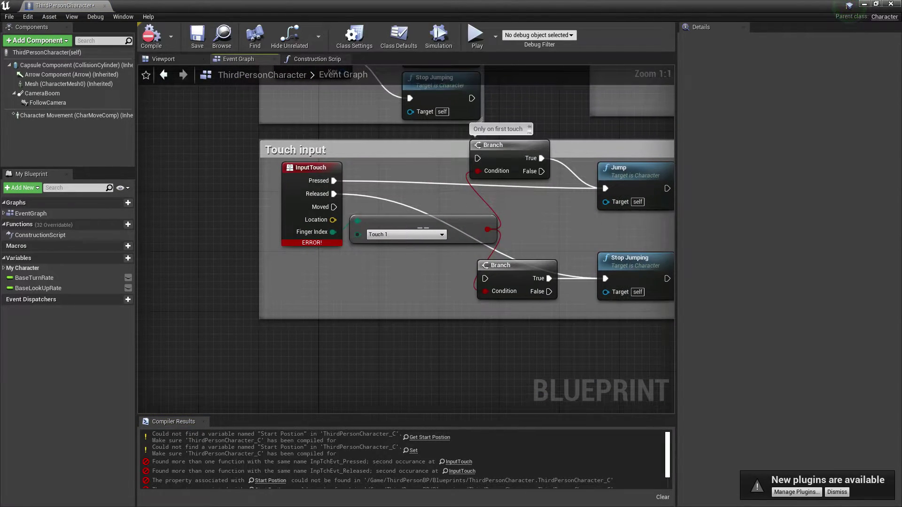
left_click_drag(267, 149, 296, 172)
left_click_drag(275, 150, 436, 257)
key("Delete")
- Create the missing Start Postion variable from its unresolved node beside the Update Positaion event, then compile and save the blueprint
right_click_drag(446, 256, 67, 315)
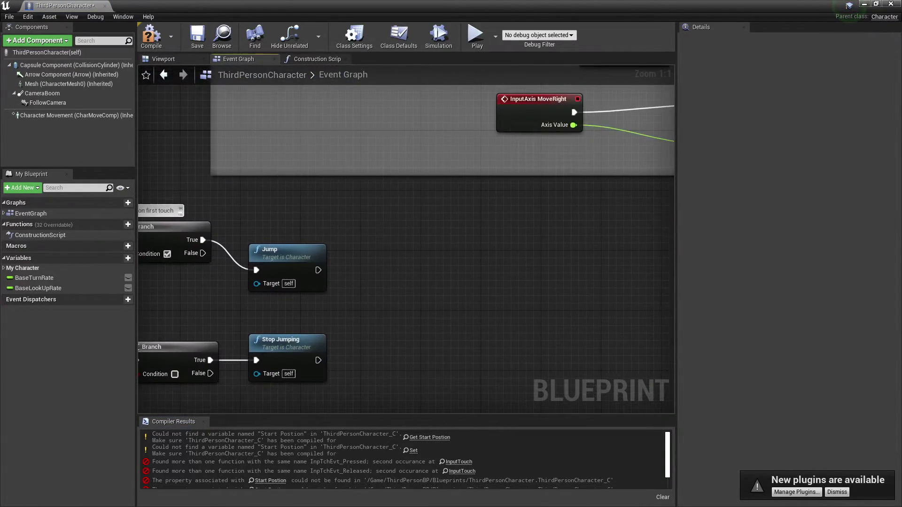
right_click_drag(653, 319, 157, 178)
right_click(239, 278)
left_click(259, 307)
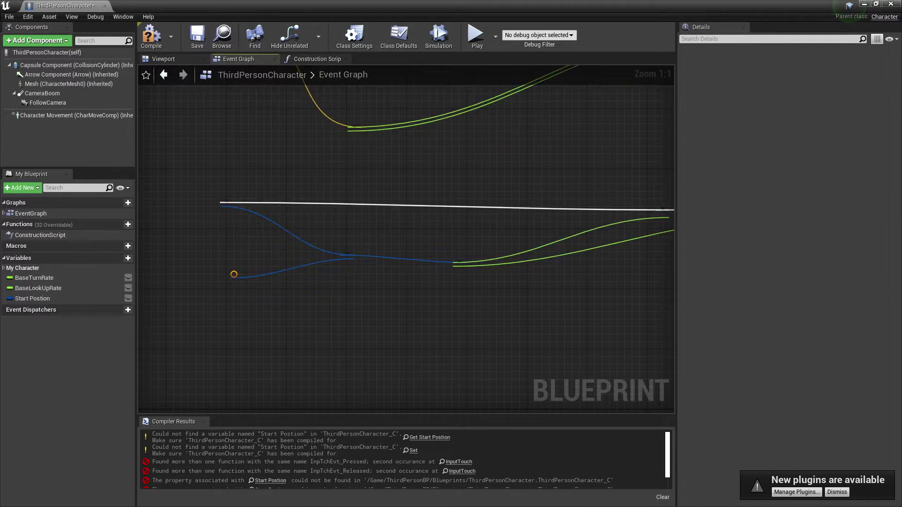
right_click_drag(629, 235, 293, 374)
left_click(151, 37)
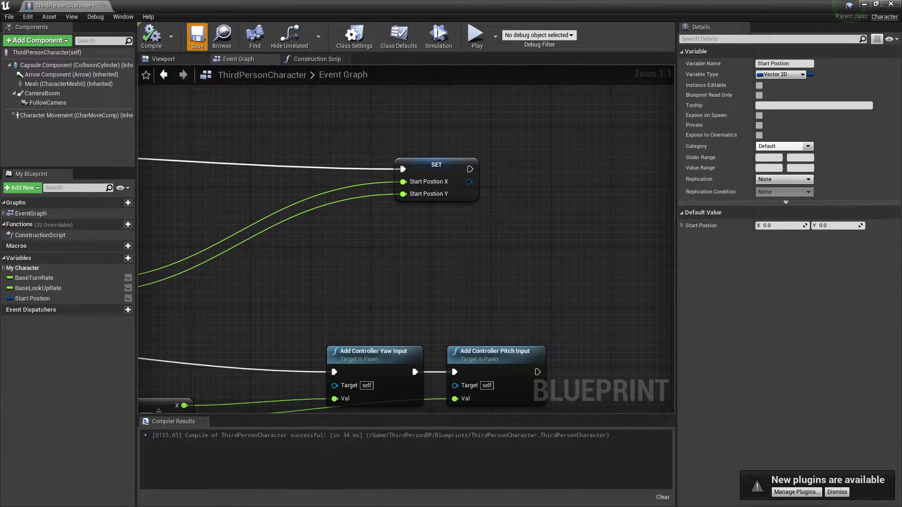
- Add an Update Positaion call driven by the Moved output of the InputTouch event and place it before the SET node
right_click_drag(263, 235, 552, 221)
left_click_drag(254, 180, 328, 184)
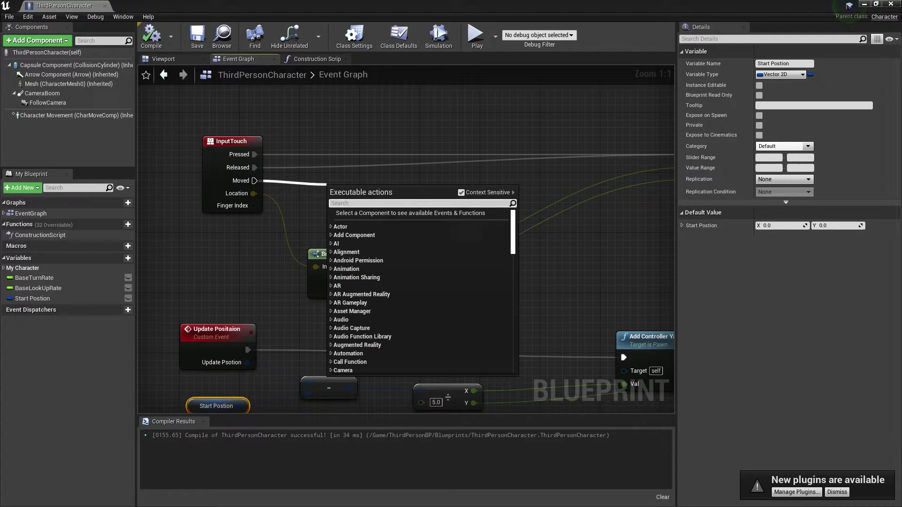
type("upd")
left_click(381, 221)
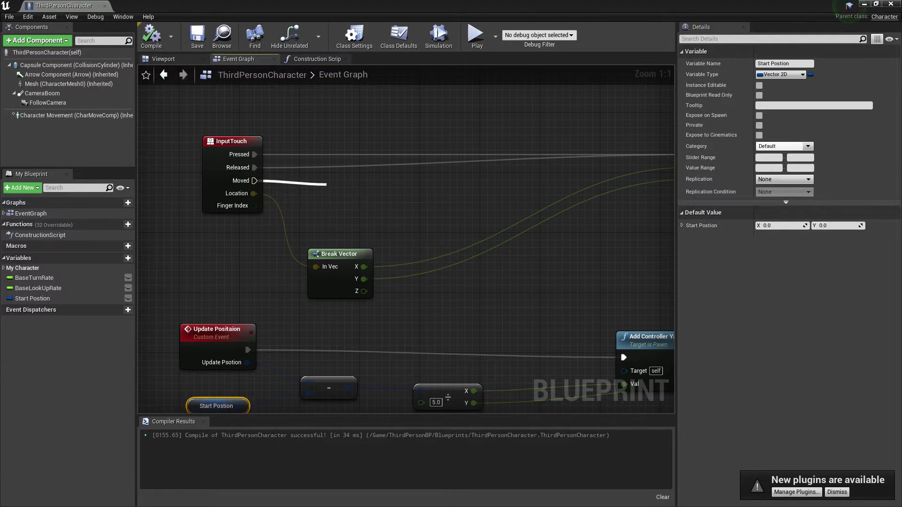
left_click_drag(380, 211, 488, 189)
- Split the Update Psotion struct pin and wire Break Vector's X and Y outputs to its X and Y inputs
right_click(459, 229)
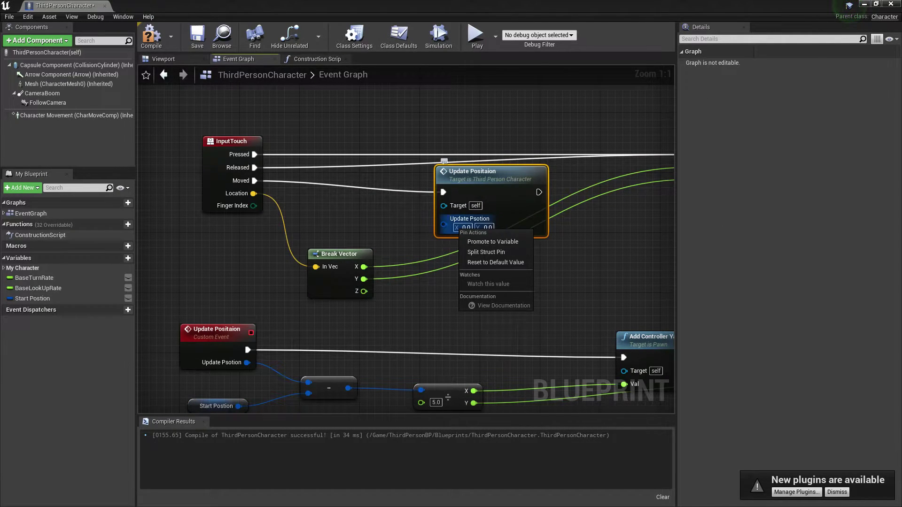
right_click(462, 221)
mouse_move(364, 266)
left_mouse_down()
mouse_move(465, 222)
mouse_move(364, 278)
left_mouse_up()
right_click_drag(521, 212, 408, 254)
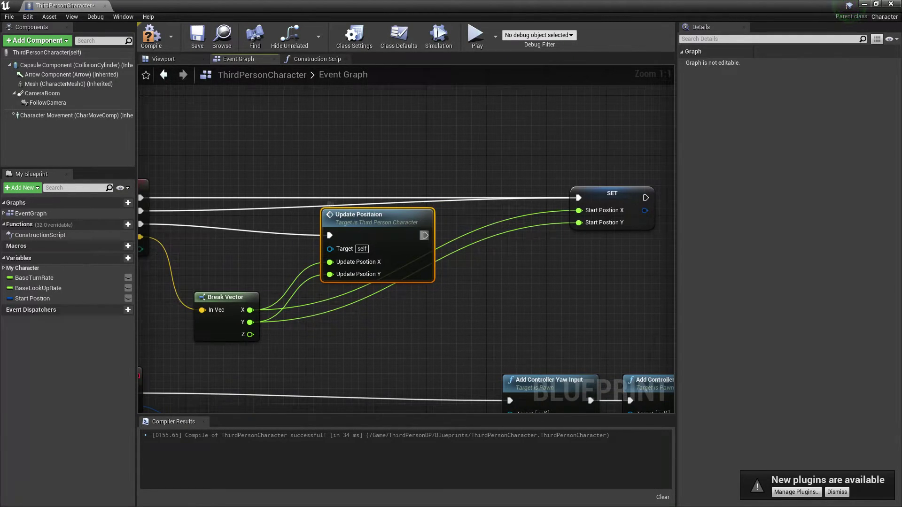
- Connect the Update Positaion call's execution output to the SET Start Postion node, then compile and save the blueprint
left_click_drag(425, 235, 580, 197)
left_click(151, 35)
left_click(197, 36)
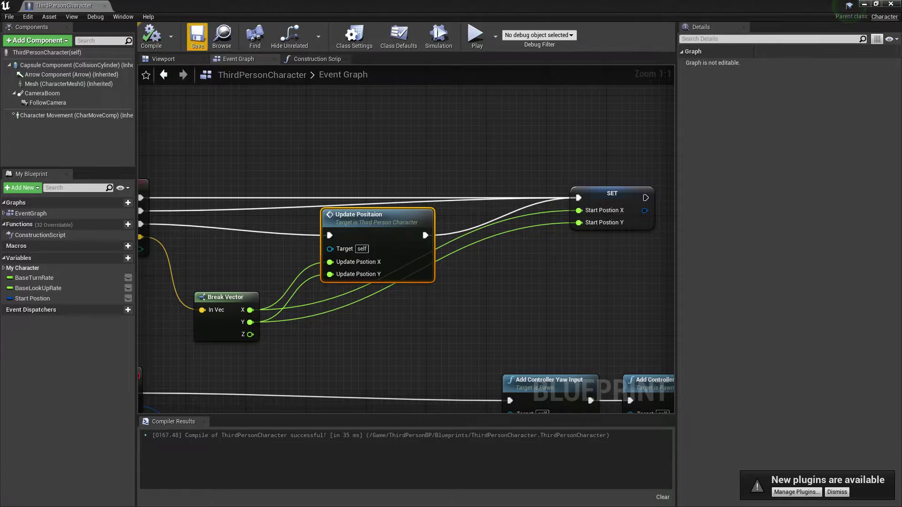
- Minimise the blueprint editor, play the level, test the character's movement and camera, and stop the play session
left_click(864, 4)
left_click(585, 35)
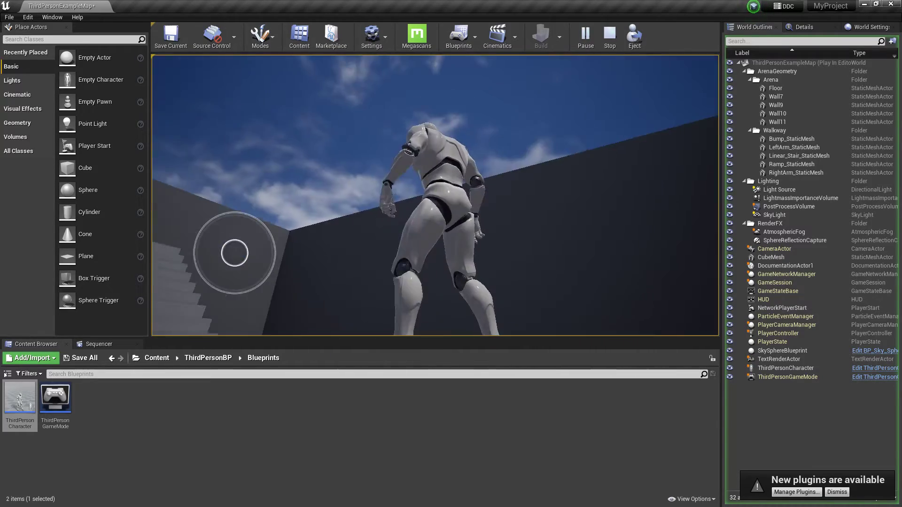
key("w")
key("w")
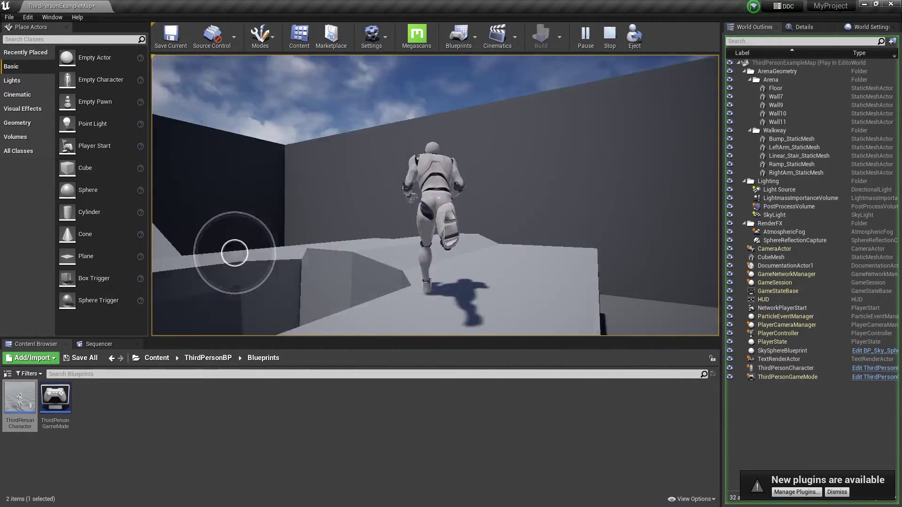
key("w")
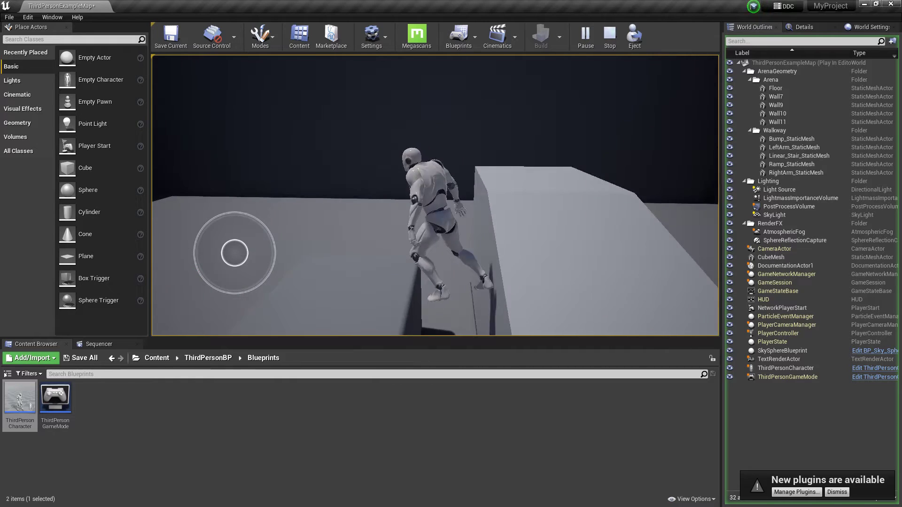
key("s")
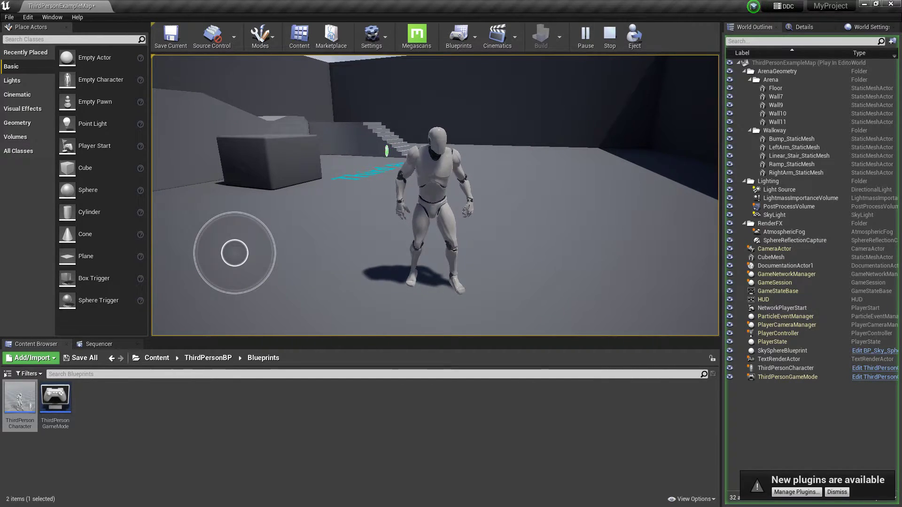
key("Escape")
- Return to the Content root folder, build the ThirdPersonExampleMap level with its lighting, and save the current level
left_click(156, 358)
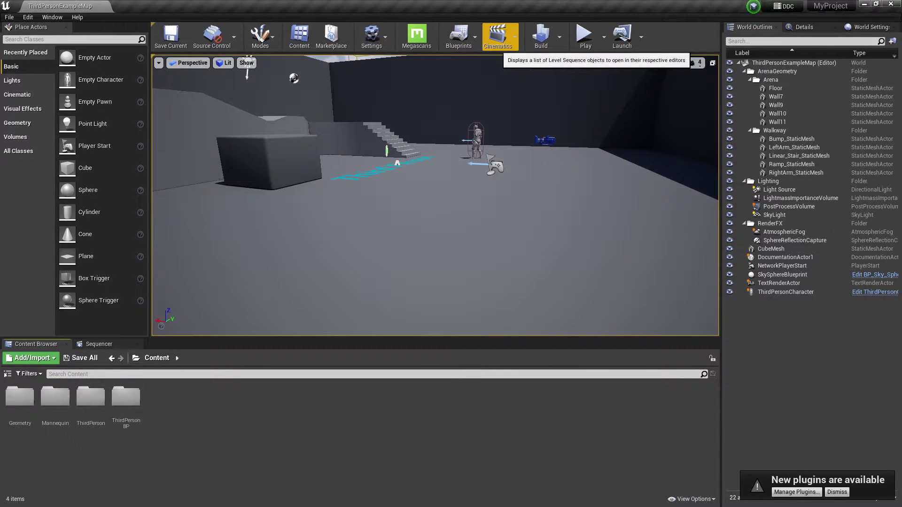
left_click(541, 36)
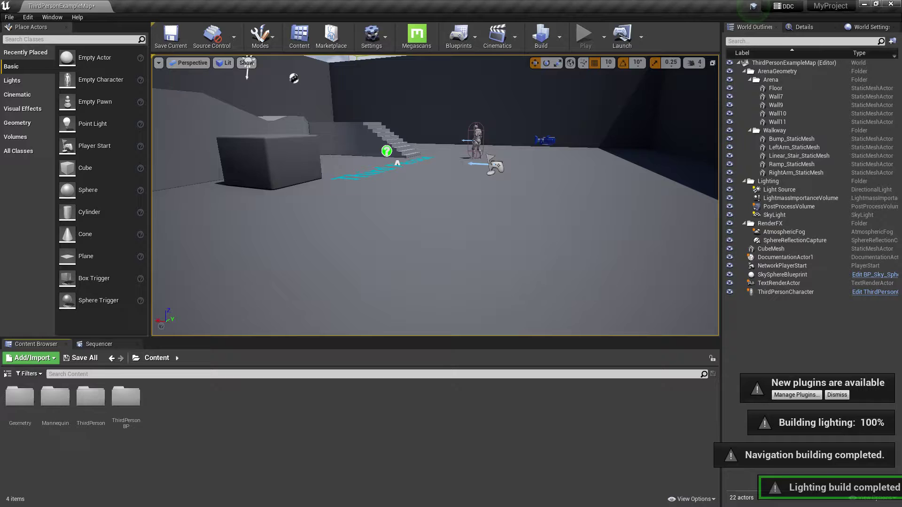
mouse_move(435, 196)
right_mouse_down()
mouse_move(378, 164)
mouse_move(423, 192)
right_mouse_up()
key("w")
left_click(170, 37)
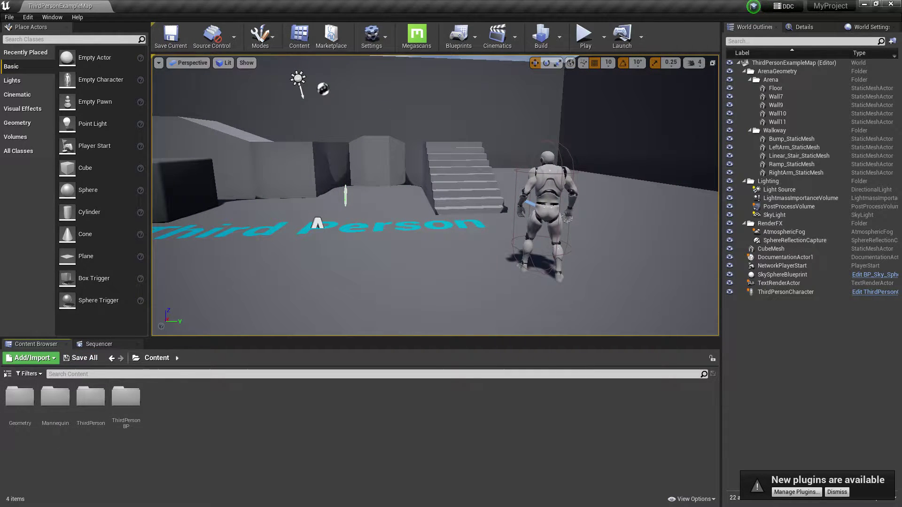
- Duplicate ThirdPersonExampleMap inside the ThirdPersonBP Maps folder and name the copy map2
double_click(126, 397)
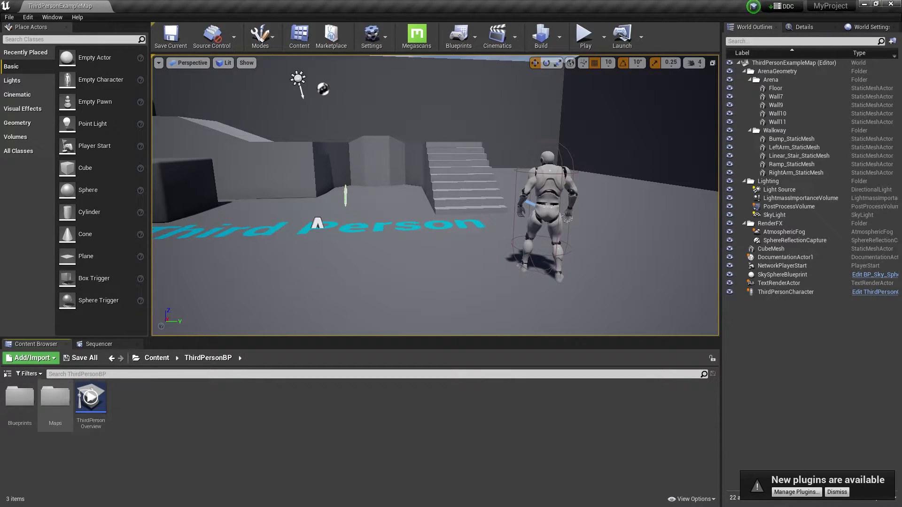
double_click(55, 397)
left_click(62, 404)
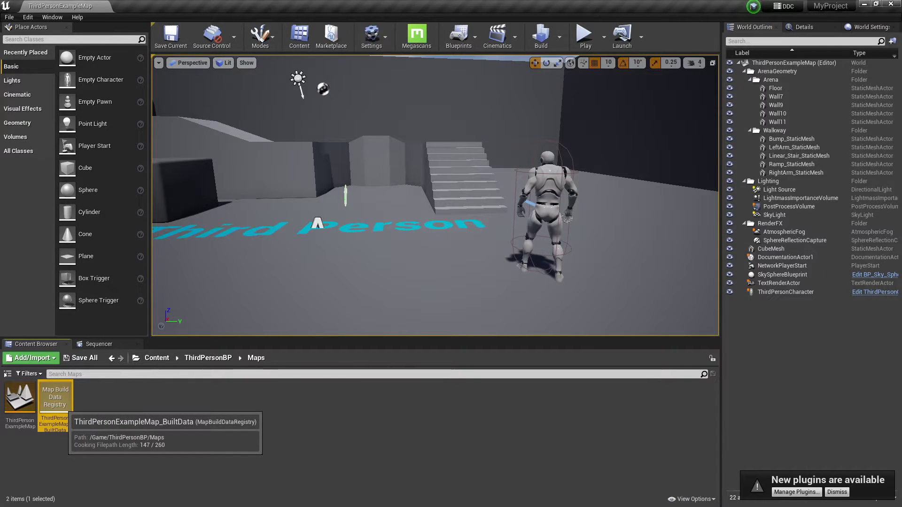
left_click(21, 407)
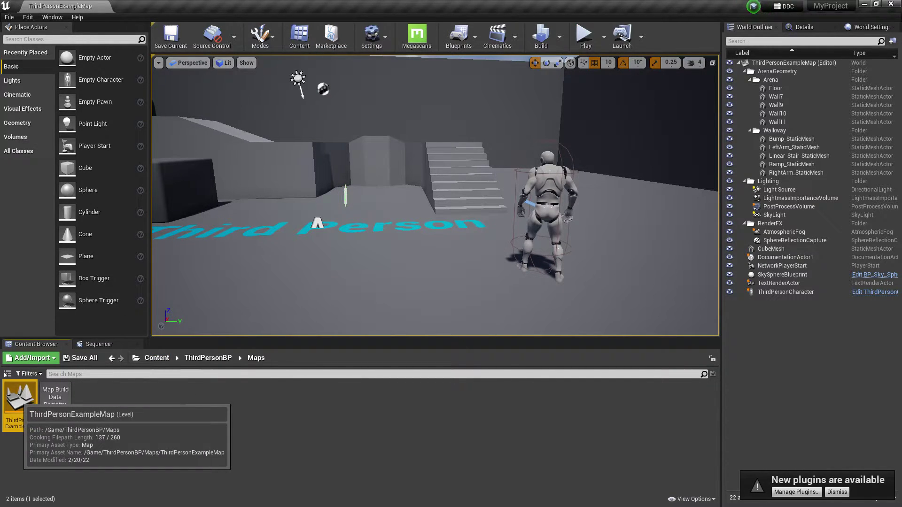
key("ctrl+w")
key("BackSpace")
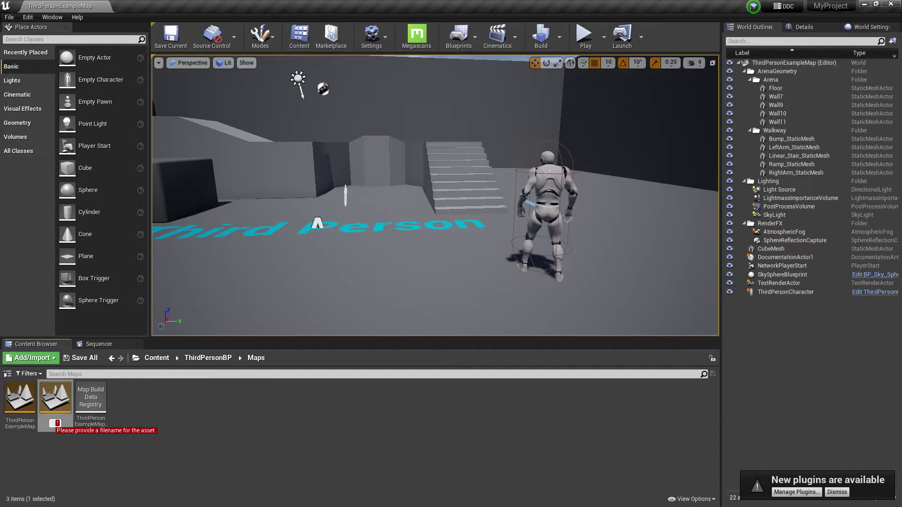
type("map2")
key("Return")
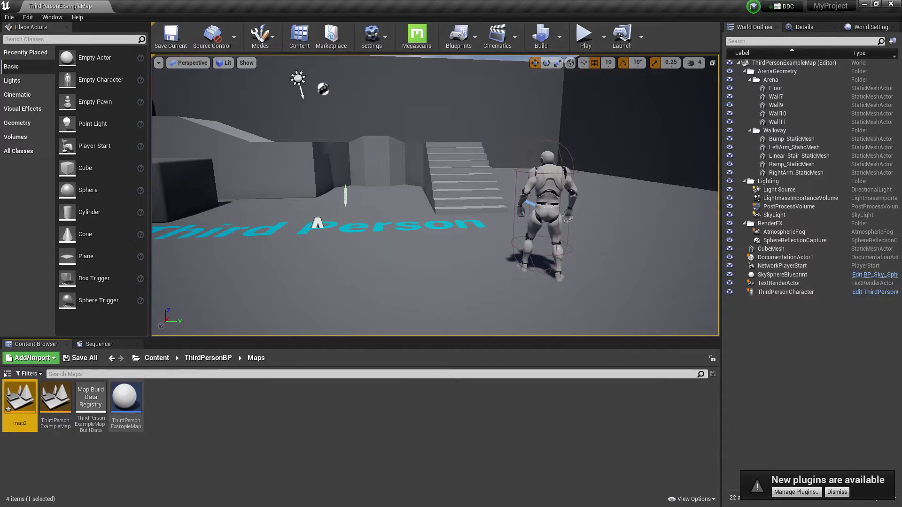
- Open map2 without saving the pending content and move the RightArm_StaticMesh block of the walkway to a new position
double_click(29, 393)
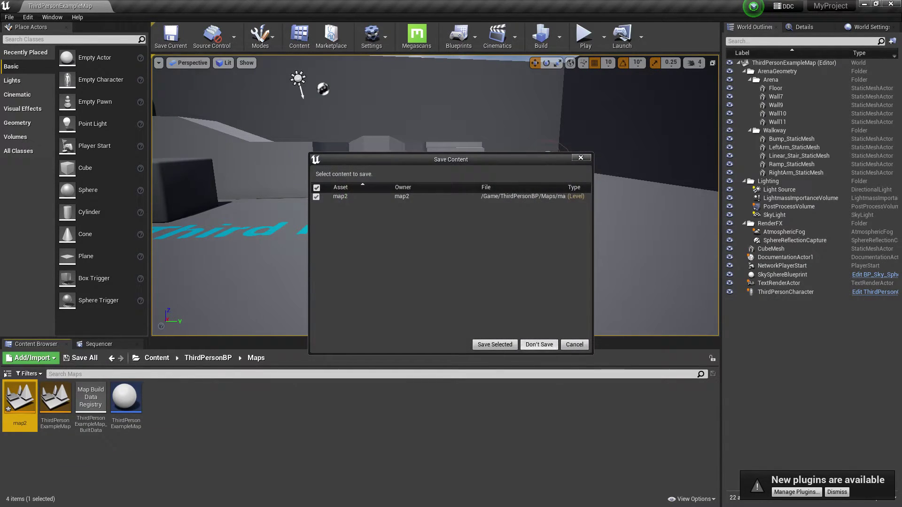
left_click(539, 345)
left_click(543, 191)
key("s")
right_click_drag(543, 191, 500, 171)
left_click(471, 202)
left_click(535, 214)
key("w")
right_click_drag(536, 213, 474, 225)
key("d")
left_click_drag(470, 226, 604, 103)
left_click(592, 193)
key("s")
right_click_drag(593, 193, 700, 195)
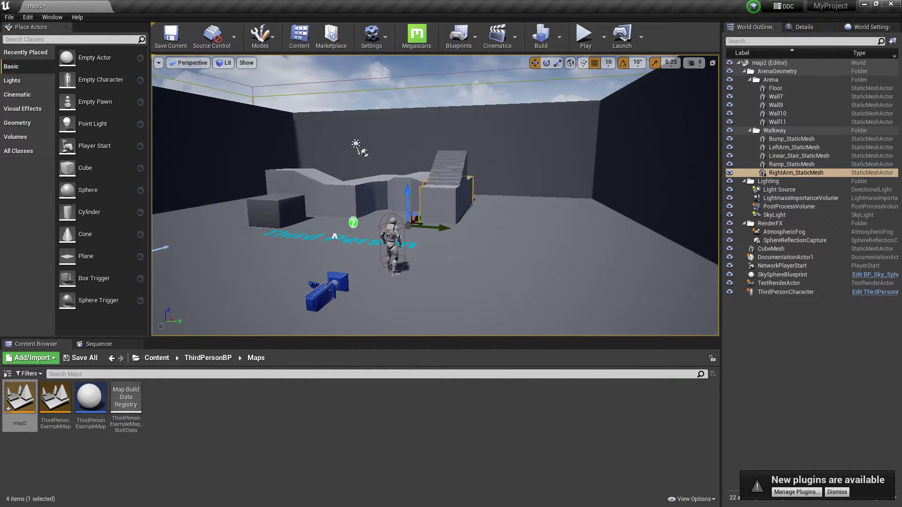
- Save map2, build the level with its lighting, close the message log, and save map2 together with map2_BuiltData
left_click(81, 358)
left_click(535, 344)
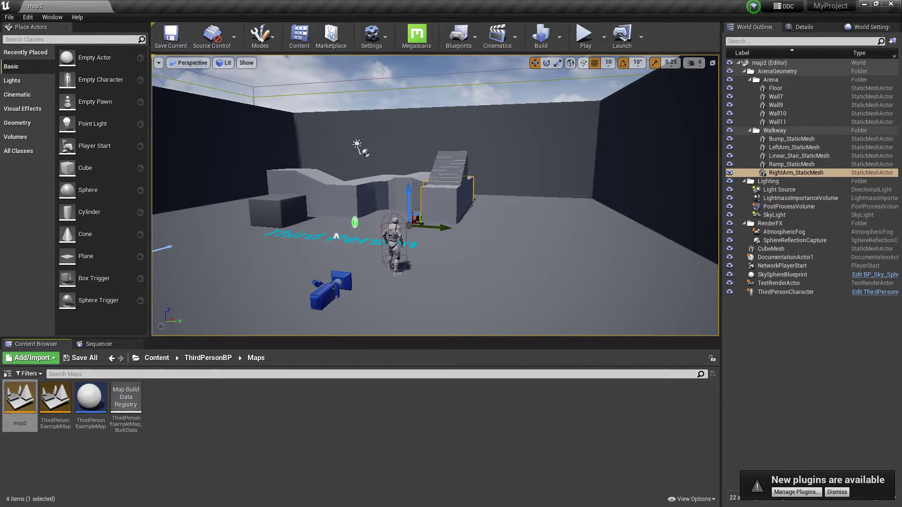
left_click(541, 36)
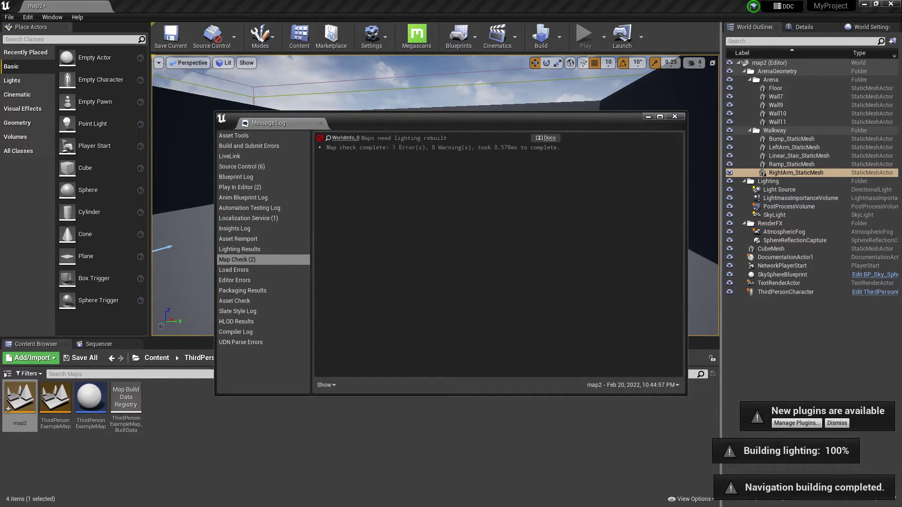
left_click(675, 116)
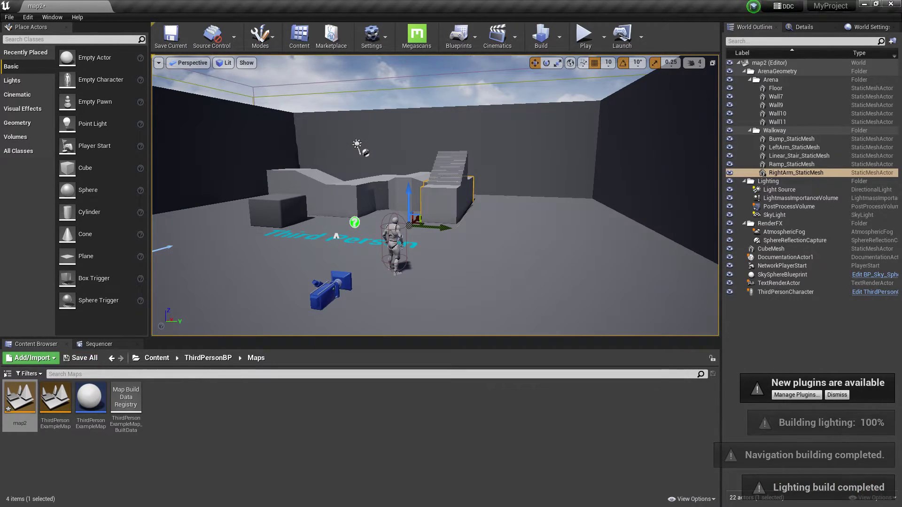
left_click(80, 357)
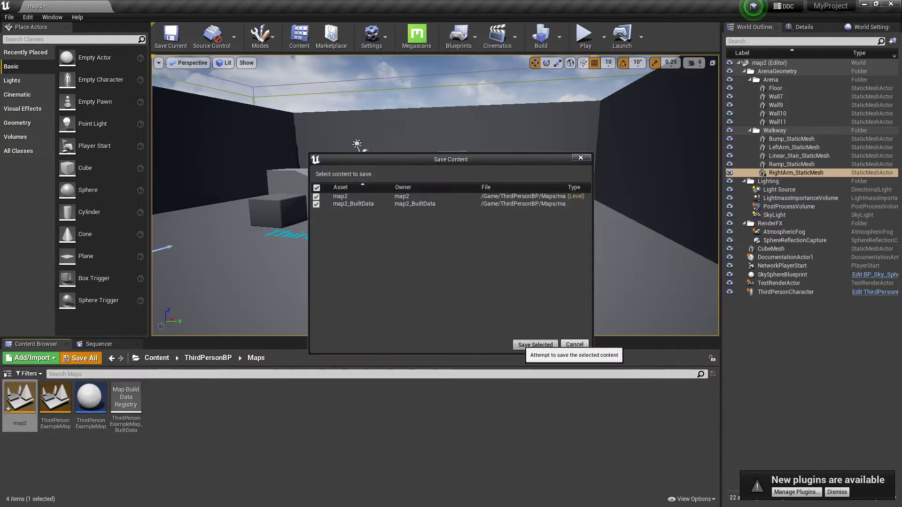
left_click(528, 343)
- Delete the ThirdPersonCharacter actor from map2 and save the level
right_click_drag(488, 254, 498, 301)
left_click(391, 207)
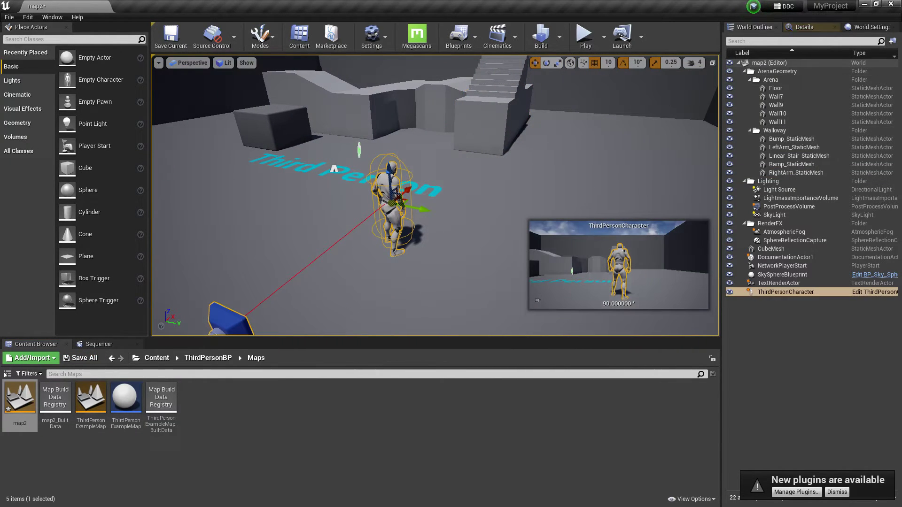
key("Delete")
left_click(80, 358)
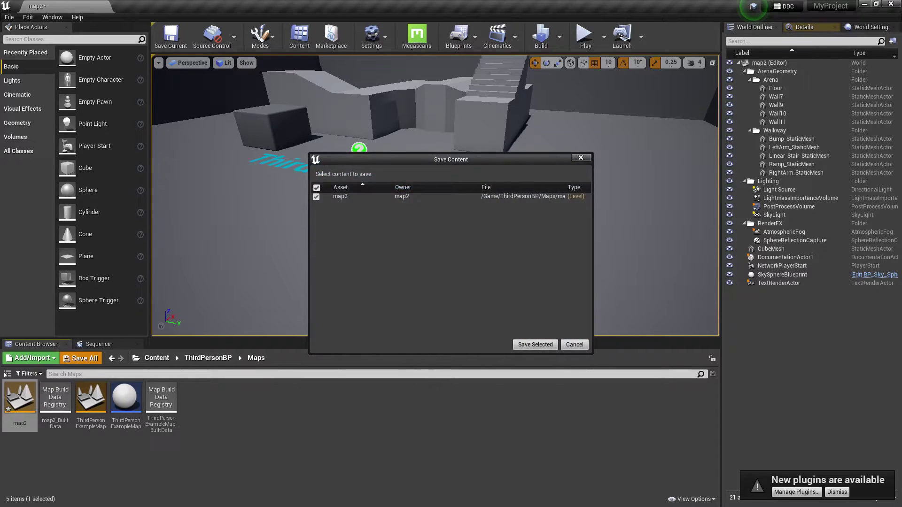
left_click(535, 345)
- Open ThirdPersonExampleMap, delete its ThirdPersonCharacter actor, and save the level
double_click(91, 399)
left_click(547, 199)
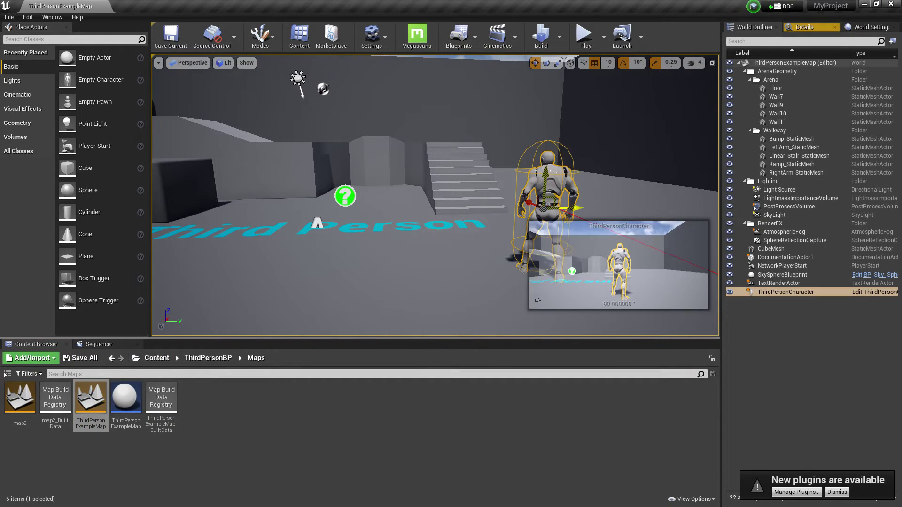
right_click_drag(547, 200, 443, 200)
key("Delete")
left_click(81, 358)
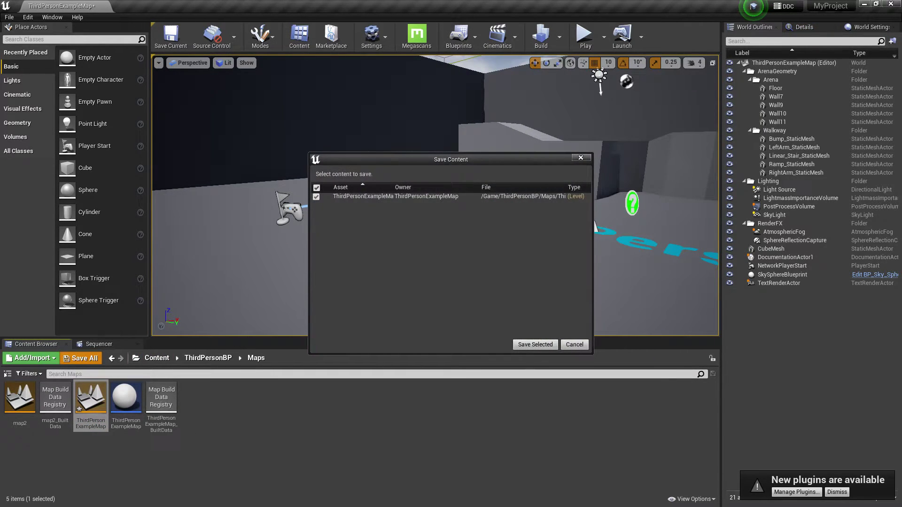
left_click(529, 345)
- Raise the NetworkPlayerStart higher above the floor in ThirdPersonExampleMap and save the level
left_click(288, 209)
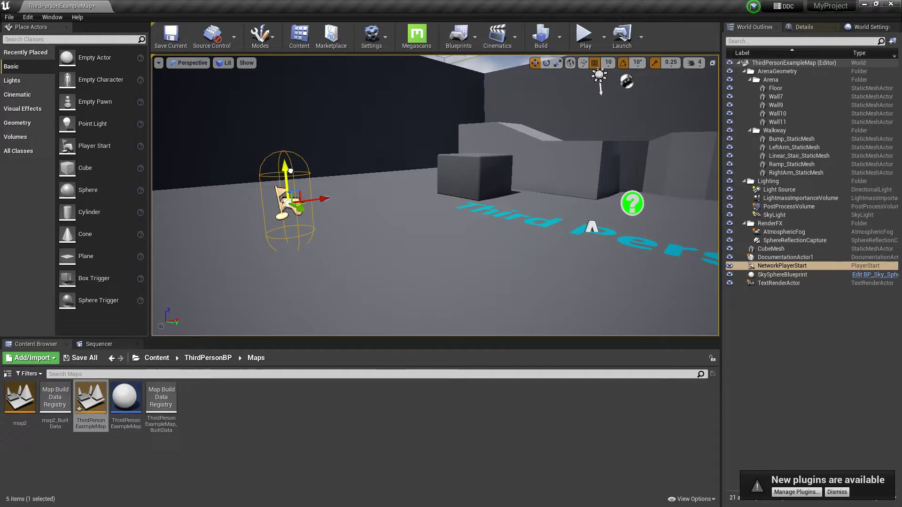
left_click_drag(290, 170, 288, 148)
left_click(85, 360)
left_click(534, 345)
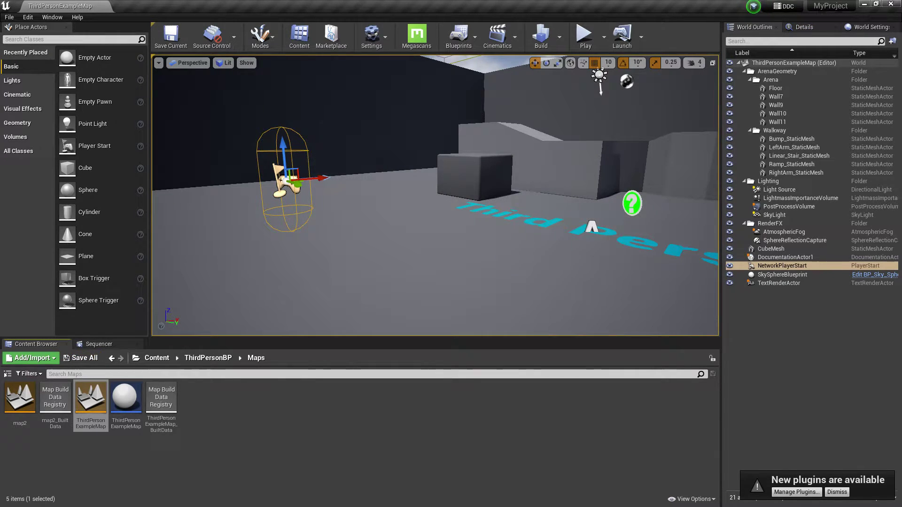
- Open map2, raise its NetworkPlayerStart higher above the floor, and save the level
double_click(20, 391)
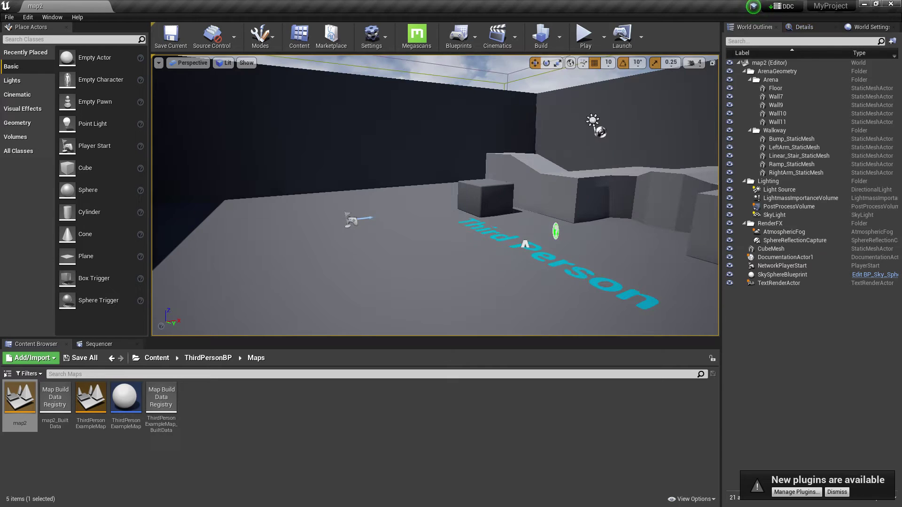
left_click(351, 220)
left_click(171, 37)
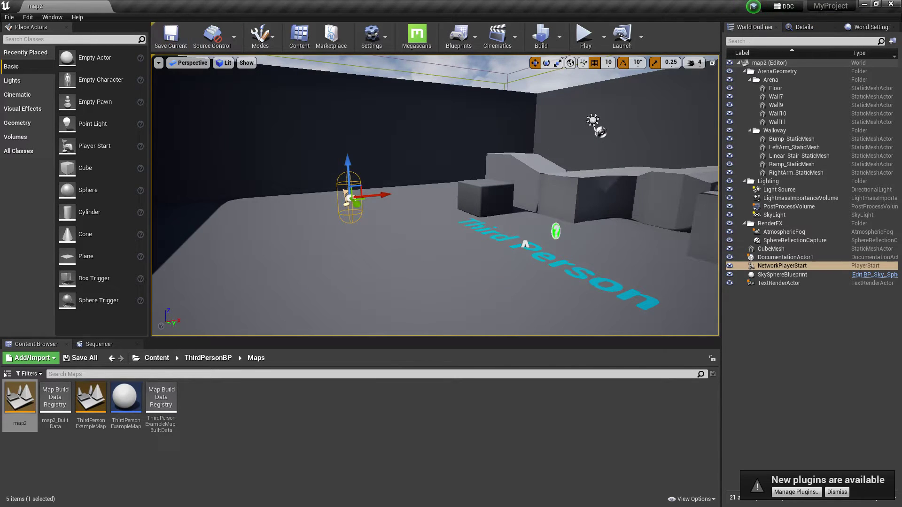
- Save all project changes and briefly play-test map2 in the editor
left_click(82, 359)
left_click(583, 35)
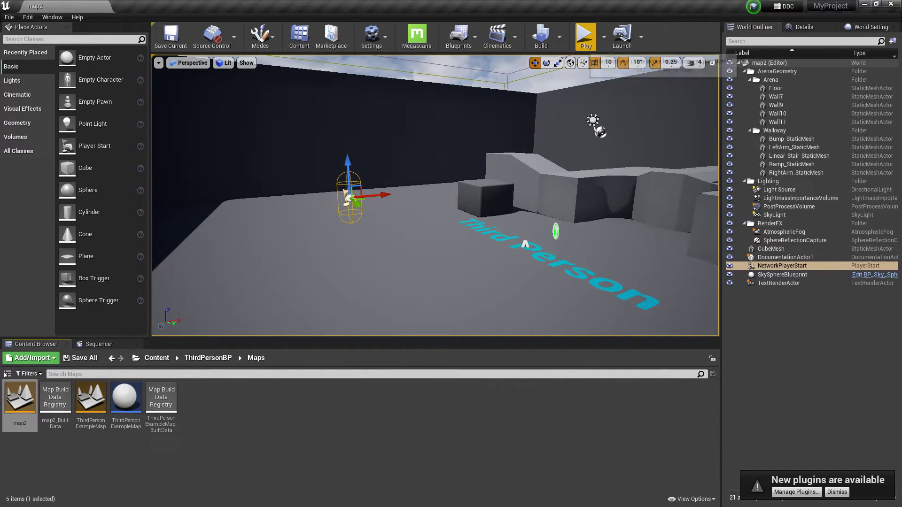
key("Escape")
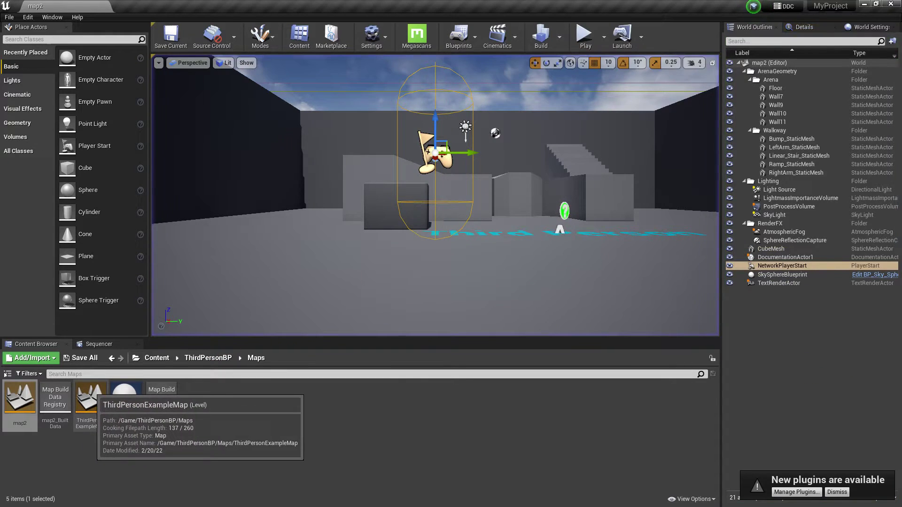
- Open ThirdPersonExampleMap and play-test it by running the character around the level
double_click(91, 399)
left_click(583, 35)
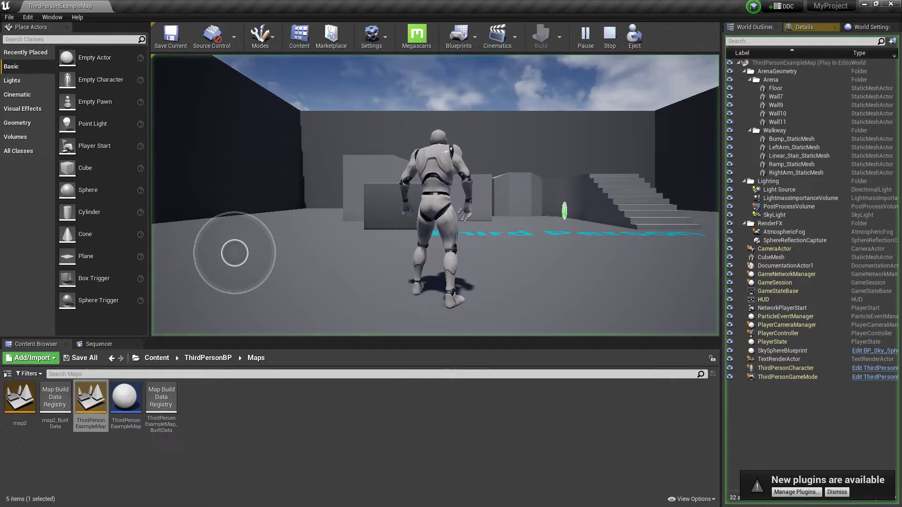
key("w")
key("d")
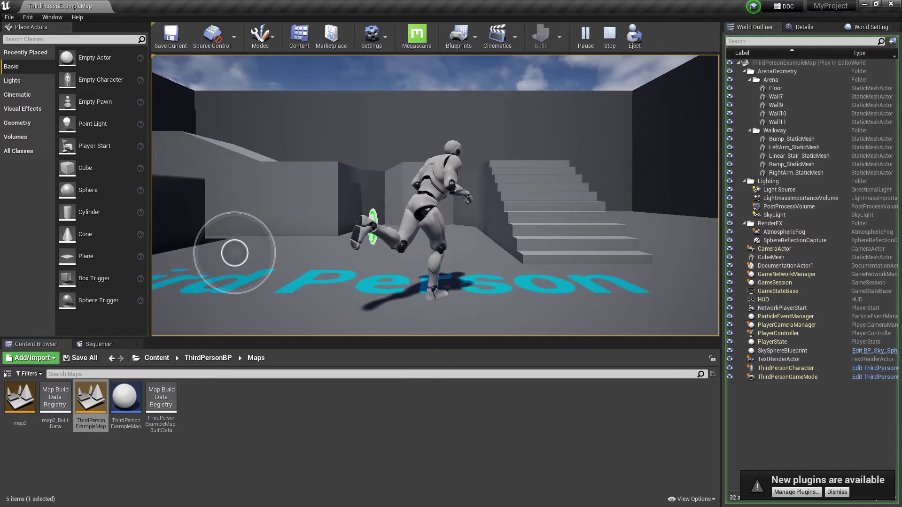
key("a")
key("Escape")
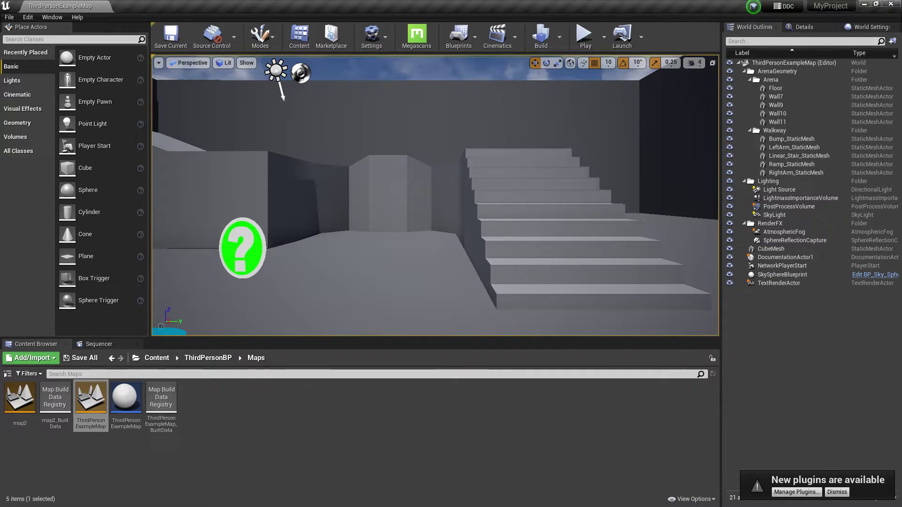
- Place a Box Trigger on the floor in front of the stairs in ThirdPersonExampleMap and scale it up horizontally
left_click(21, 392)
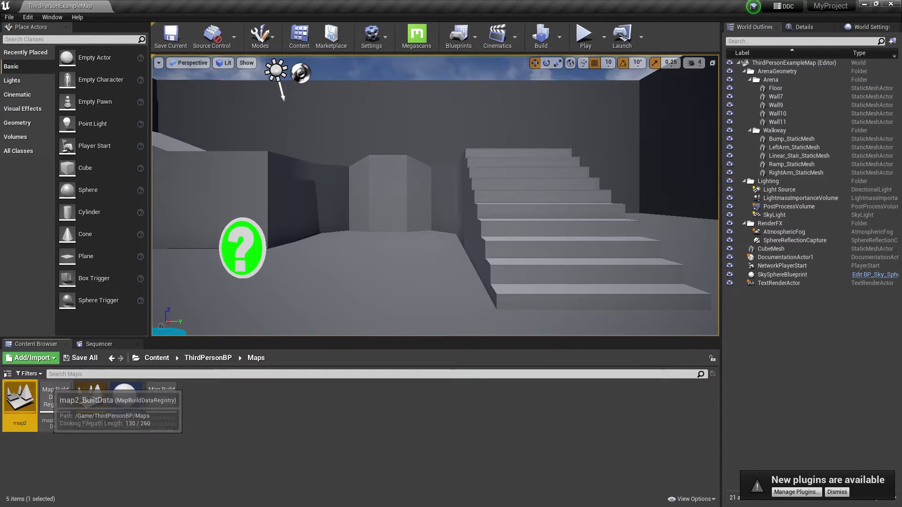
right_click_drag(357, 202, 329, 226)
key("s")
key("s")
left_click(459, 37)
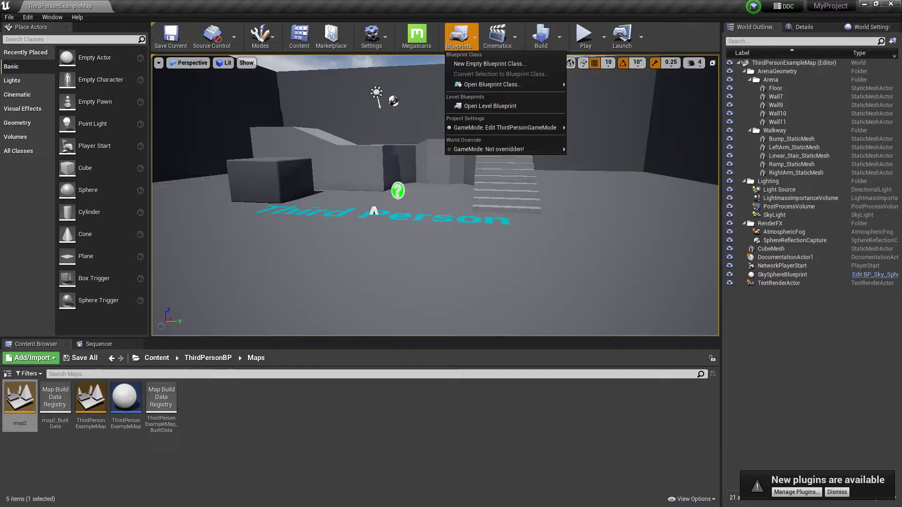
key("w")
right_click_drag(451, 206, 450, 221)
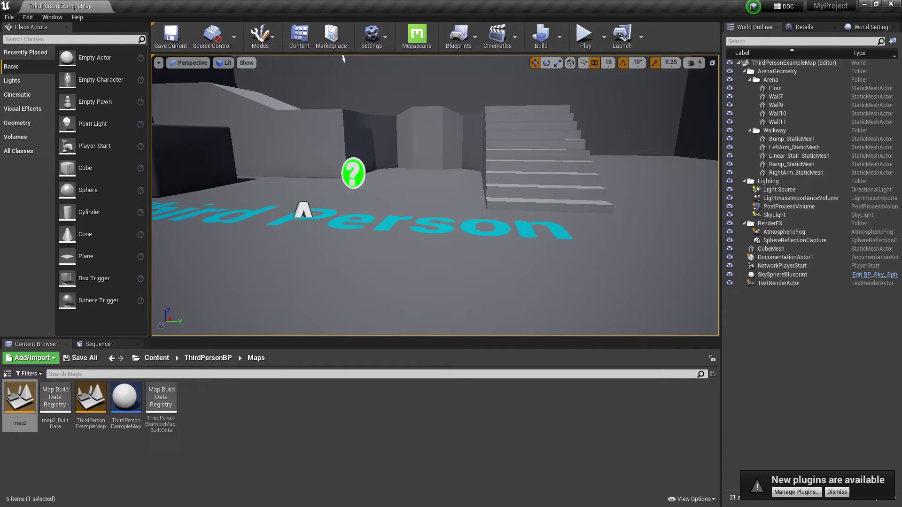
left_click_drag(99, 279, 474, 234)
key("r")
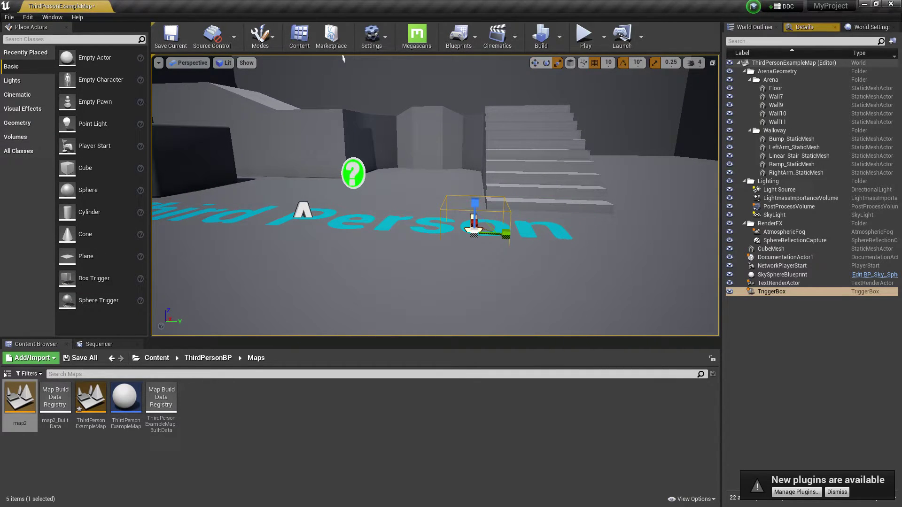
right_click_drag(484, 230, 436, 275)
key("s")
key("d")
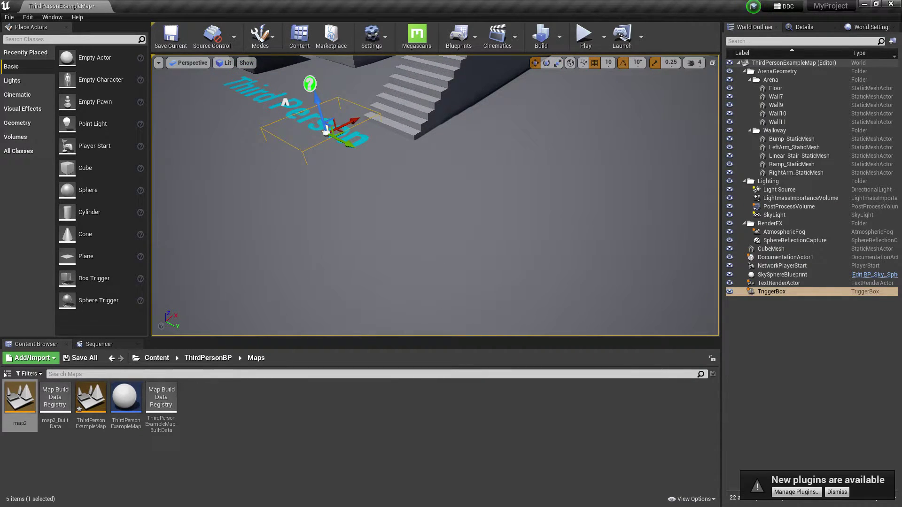
- Play-test the level to check whether the trigger box shows in game, and return to the editor focused on it
left_click(586, 37)
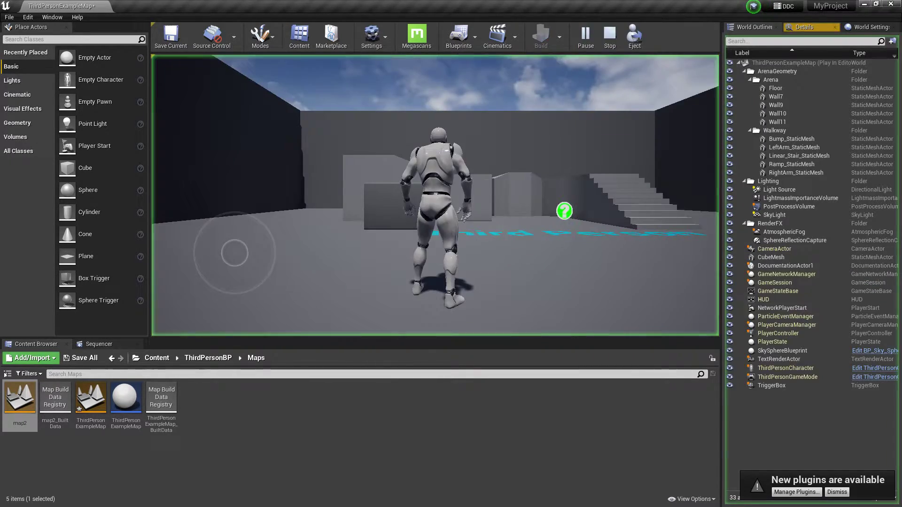
key("Escape")
key("f")
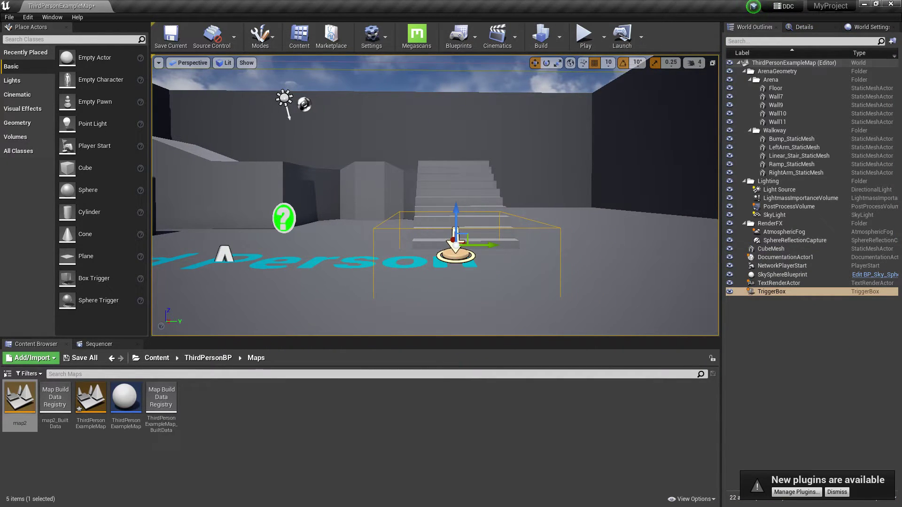
- Turn off Actor Hidden In Game in the trigger box's rendering settings
left_click(805, 27)
scroll(809, 301, "down", 13)
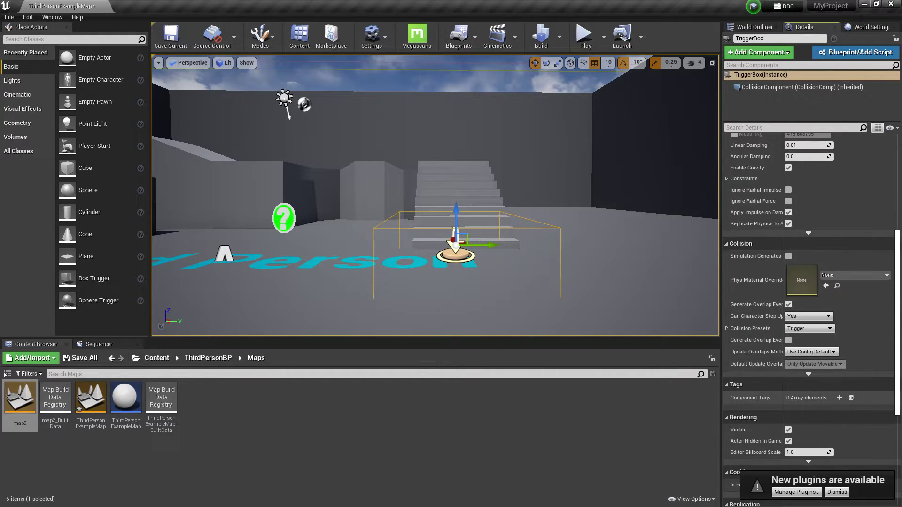
scroll(798, 406, "down", 3)
left_click(788, 395)
- Play-test the level by running the character into the trigger box, and end the session
left_click(586, 37)
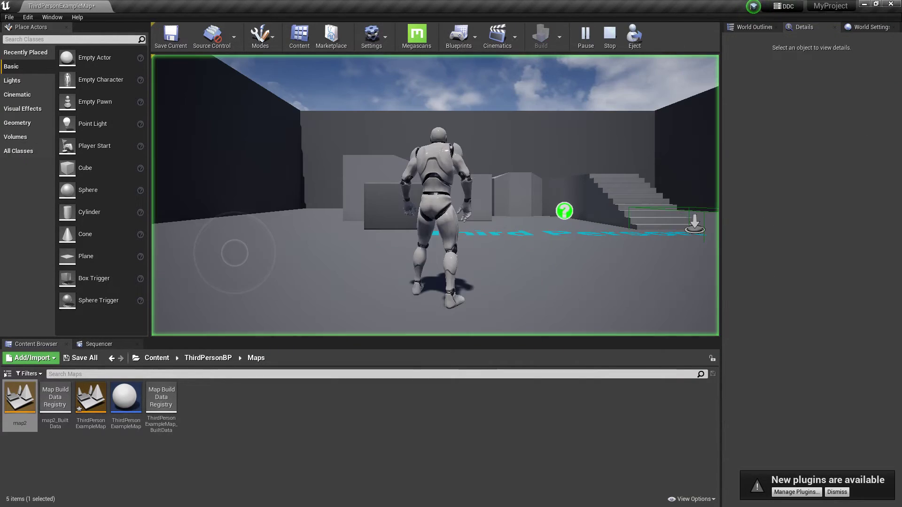
key("w")
key("d")
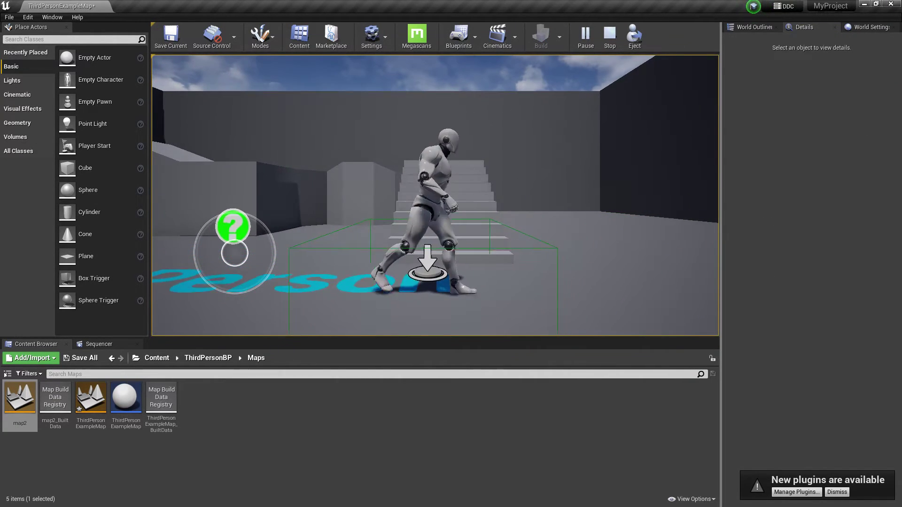
key("Escape")
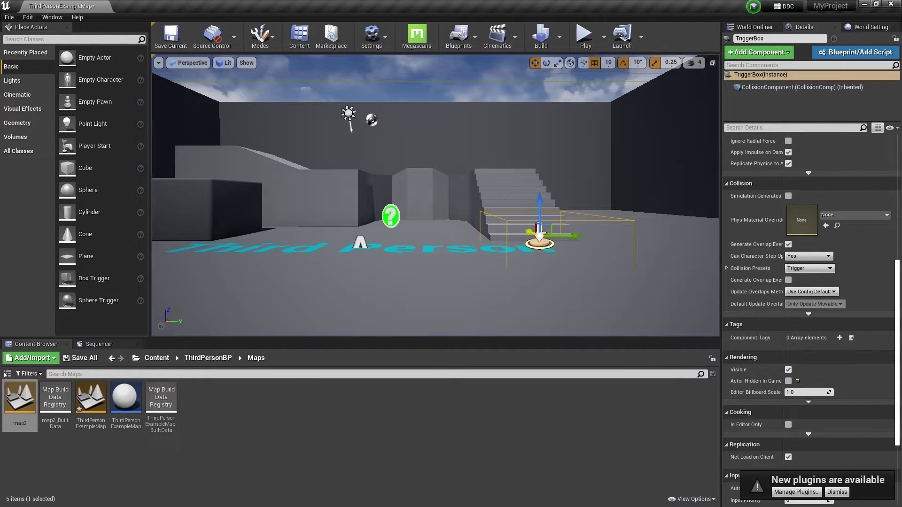
- Open ThirdPersonExampleMap's Level Blueprint and add an OnActorBeginOverlap collision event for the selected trigger box
left_click(754, 26)
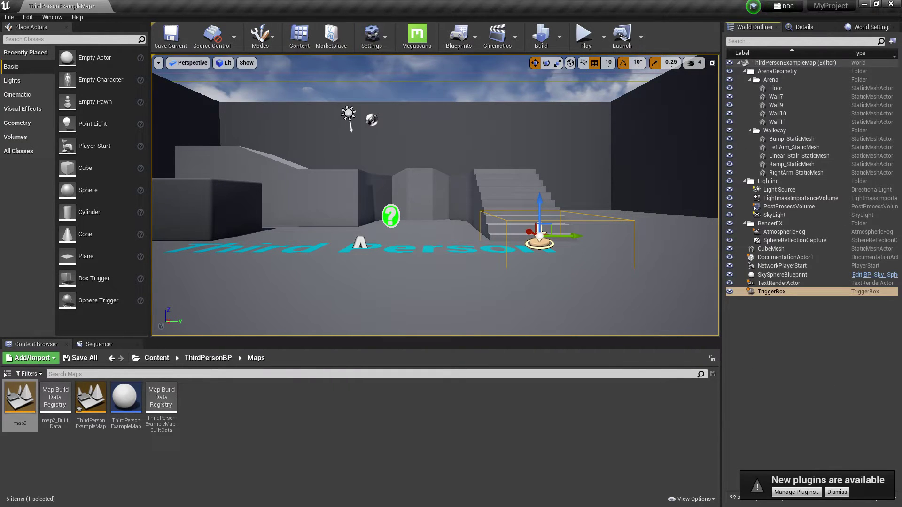
left_click(458, 37)
left_click(489, 105)
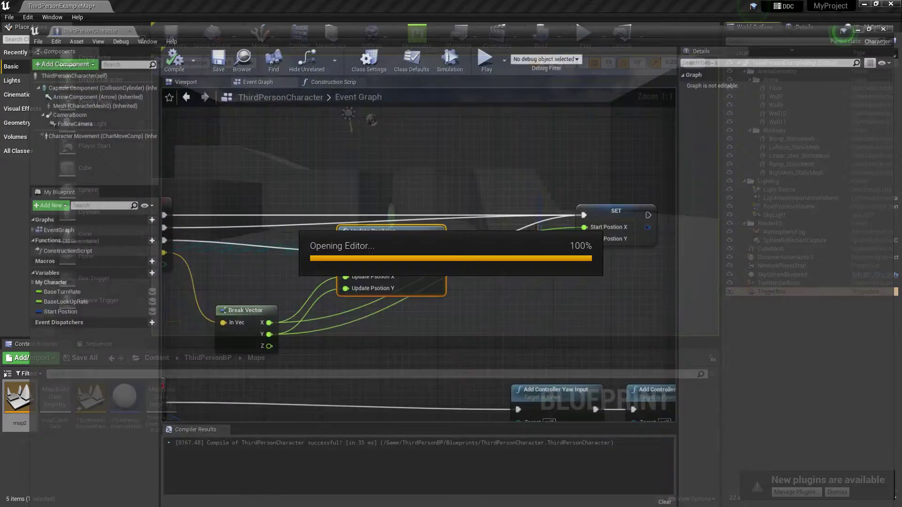
right_click(346, 146)
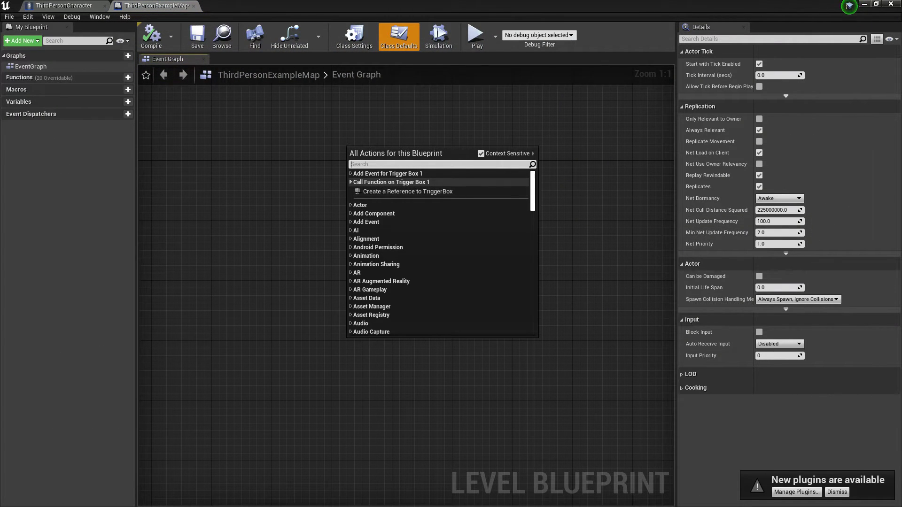
left_click(351, 182)
left_click(355, 207)
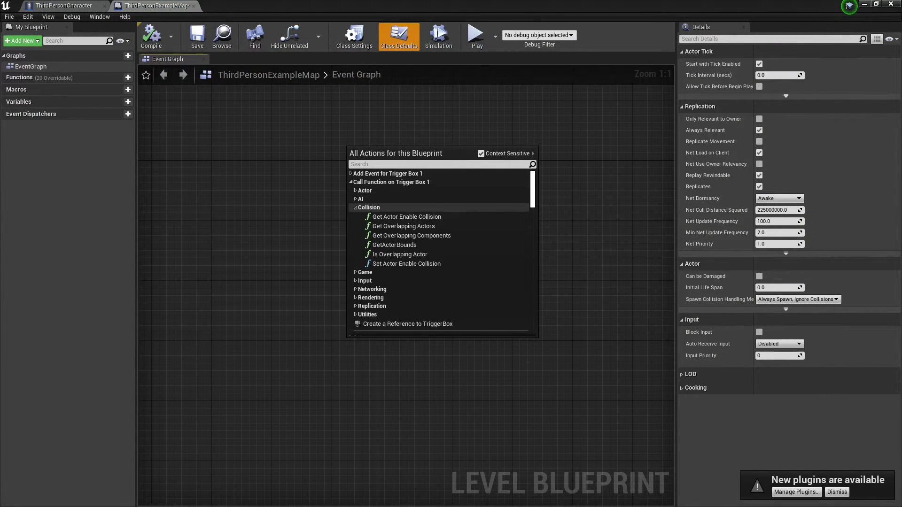
left_click(351, 174)
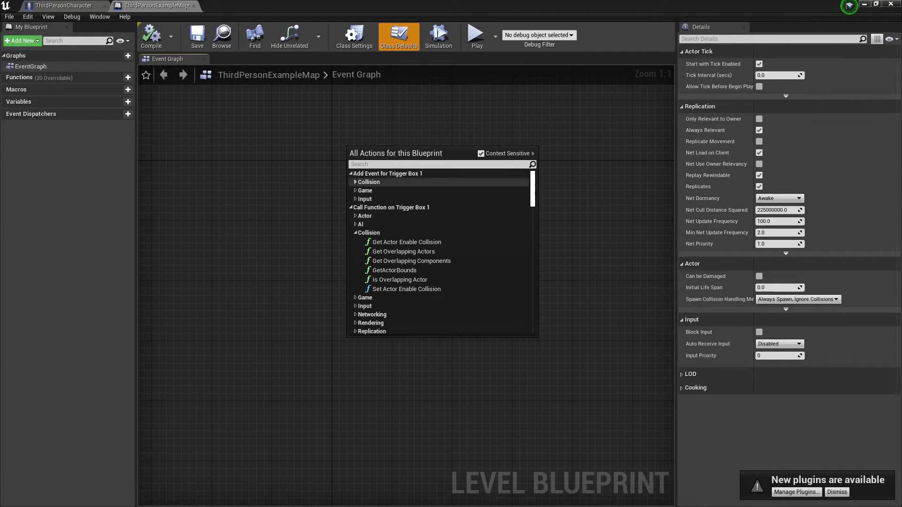
left_click(356, 182)
left_click(409, 191)
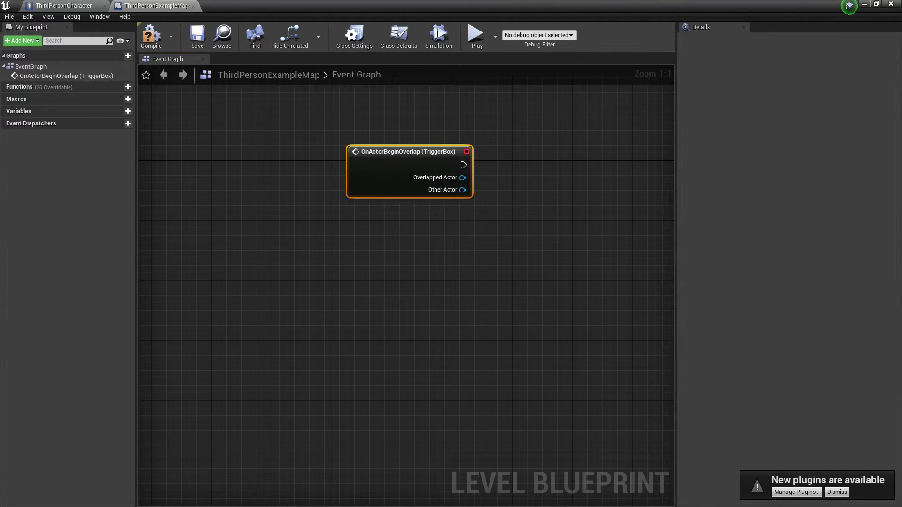
- Add a Cast To ThirdPersonCharacter node from the overlap event's Other Actor pin and align it beside the event
left_click_drag(463, 190, 509, 174)
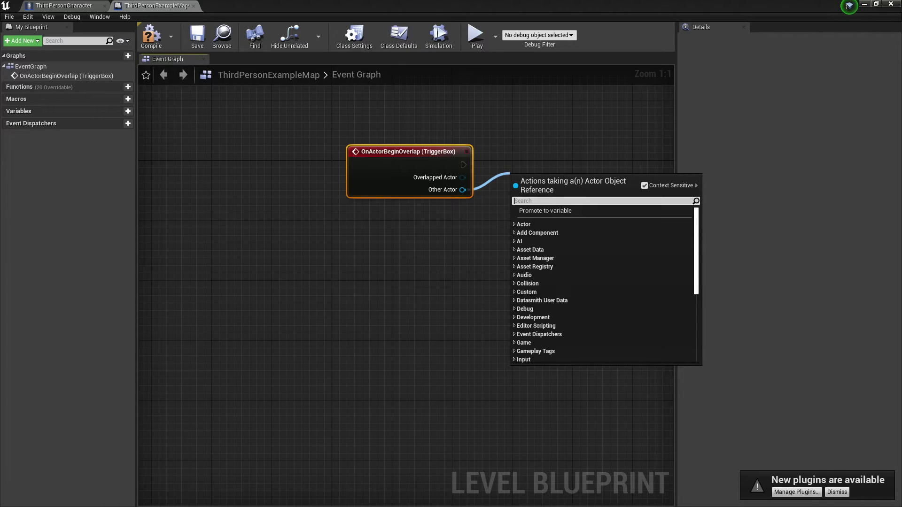
type("cast to")
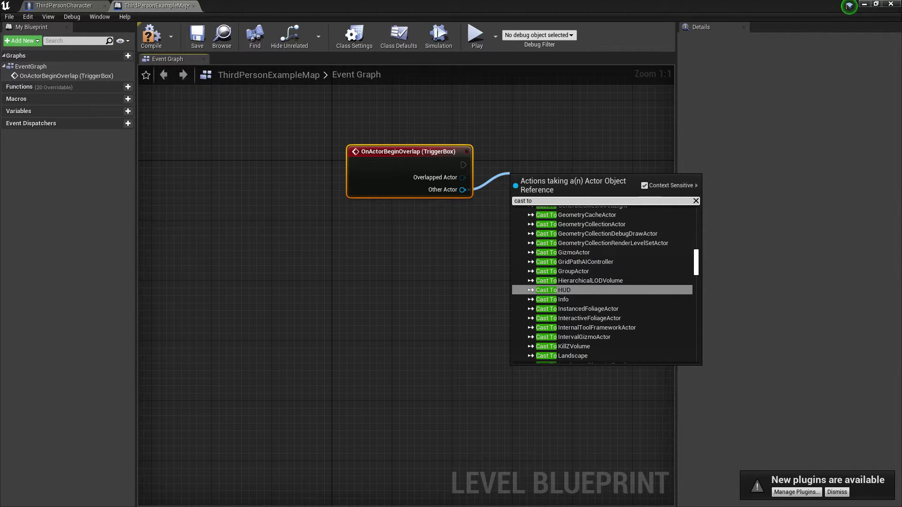
type(" thir")
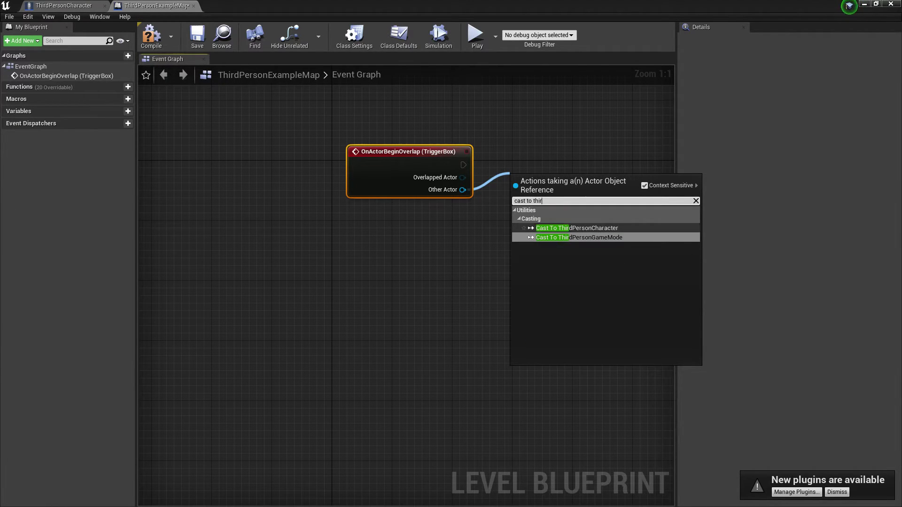
left_click(563, 228)
left_click_drag(558, 199, 544, 161)
right_click_drag(590, 185, 466, 183)
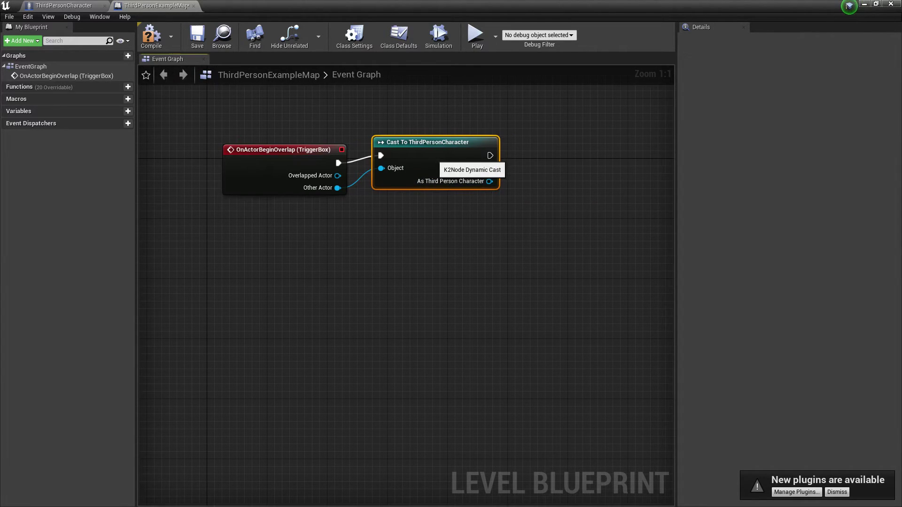
left_click_drag(434, 158, 433, 165)
- Add an Open Level (by Object Reference) node after the successful cast, set its Level to map2, and align it
left_click_drag(533, 165, 538, 164)
type("open")
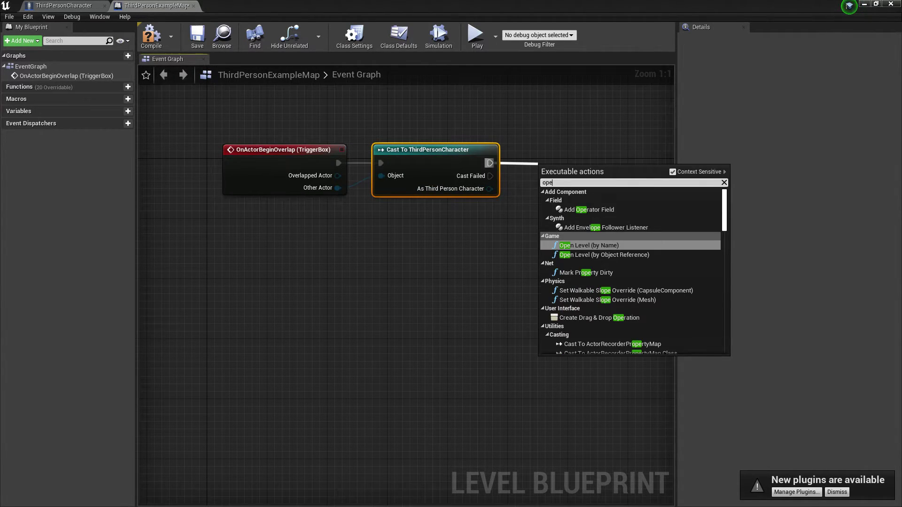
left_click(605, 211)
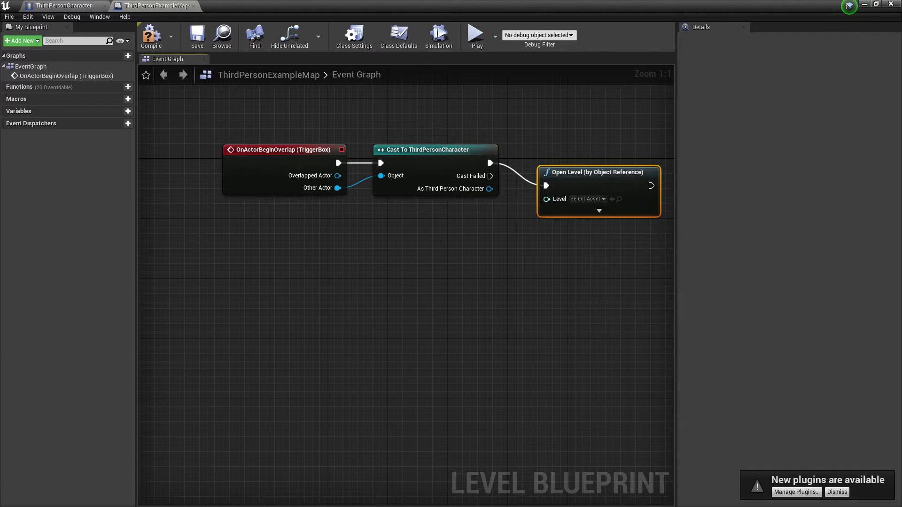
left_click(587, 199)
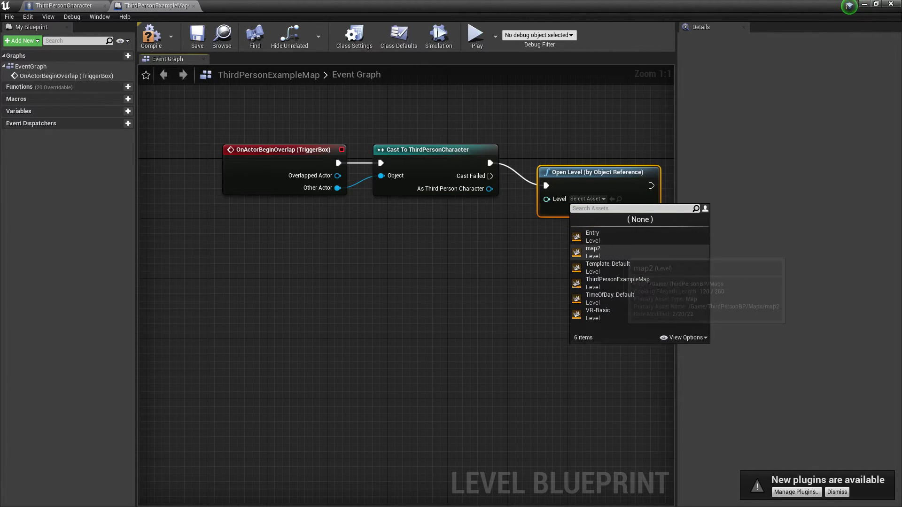
left_click(621, 253)
left_click_drag(586, 173, 571, 152)
- Compile and save the Level Blueprint, and return to the main level editor
left_click(151, 36)
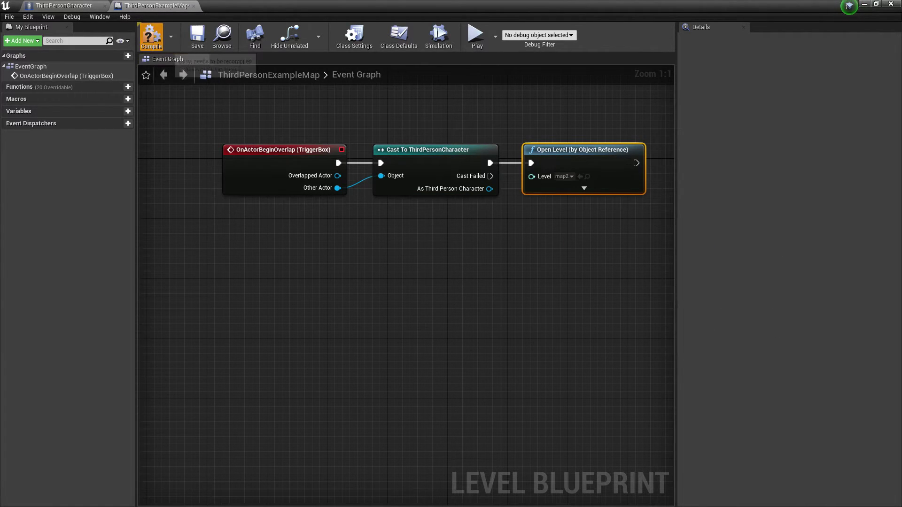
left_click(197, 37)
left_click(864, 4)
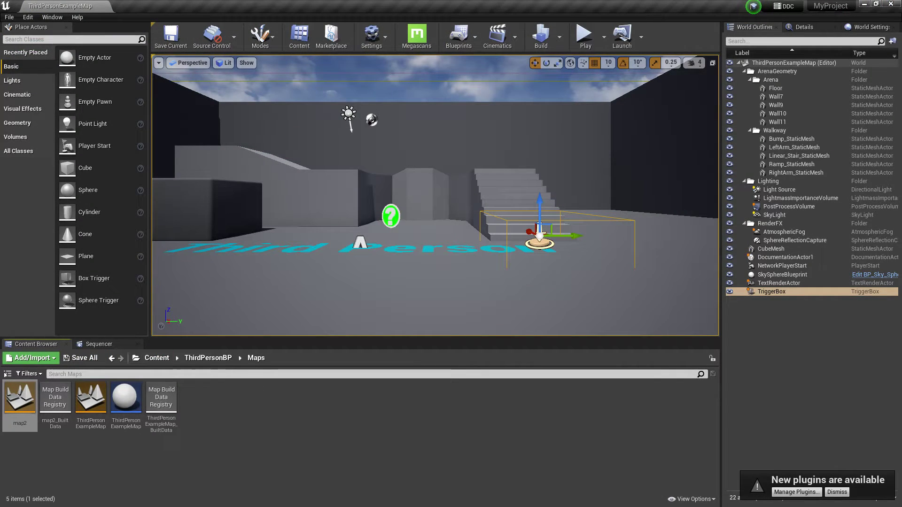
- Play-test the level change by moving the character into the trigger box and running around in map2
left_click(585, 35)
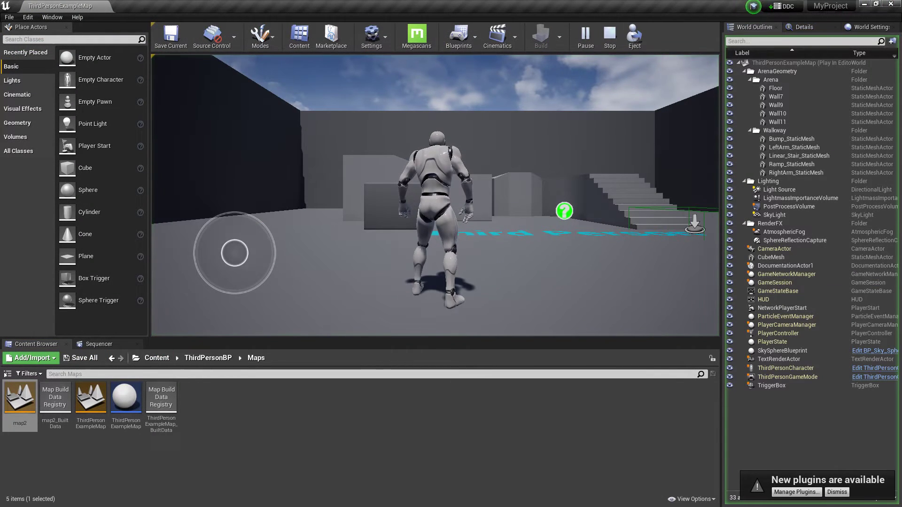
left_click_drag(268, 228, 267, 227)
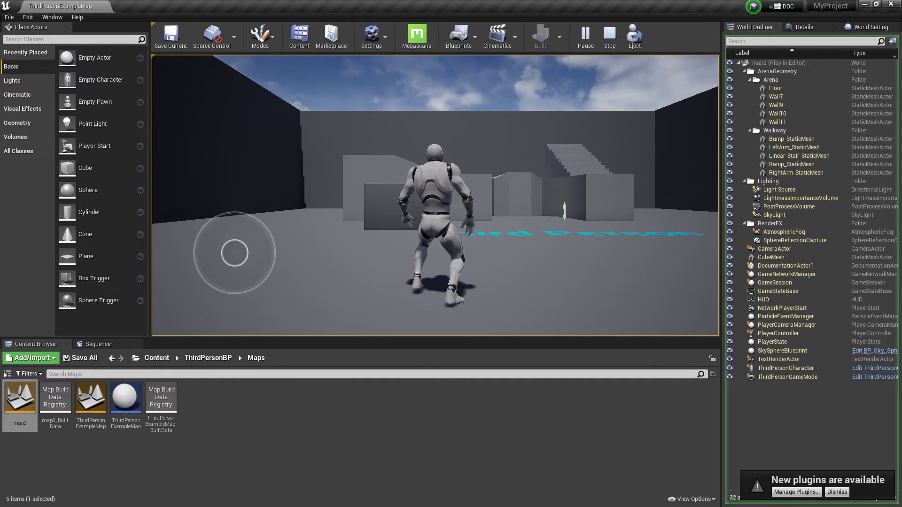
key("w")
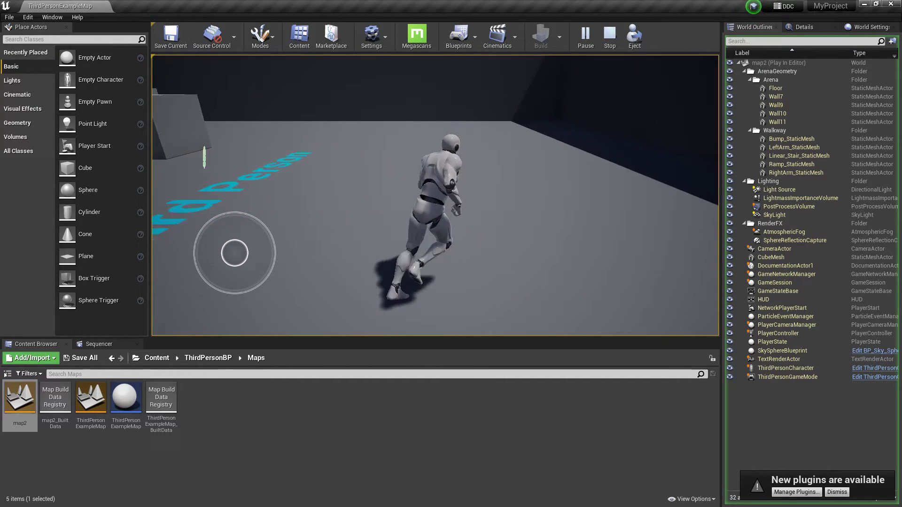
key("Escape")
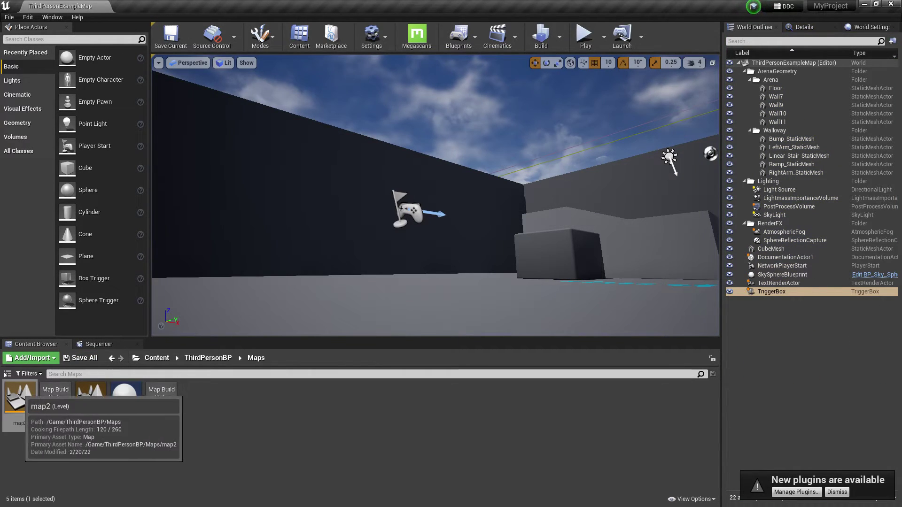
- Open the Project Settings for the third-person project
left_click(371, 37)
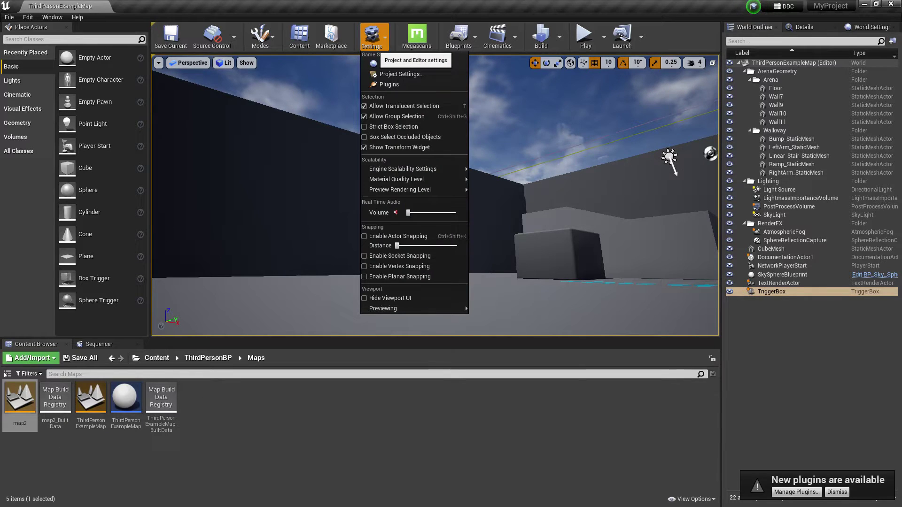
left_click(399, 74)
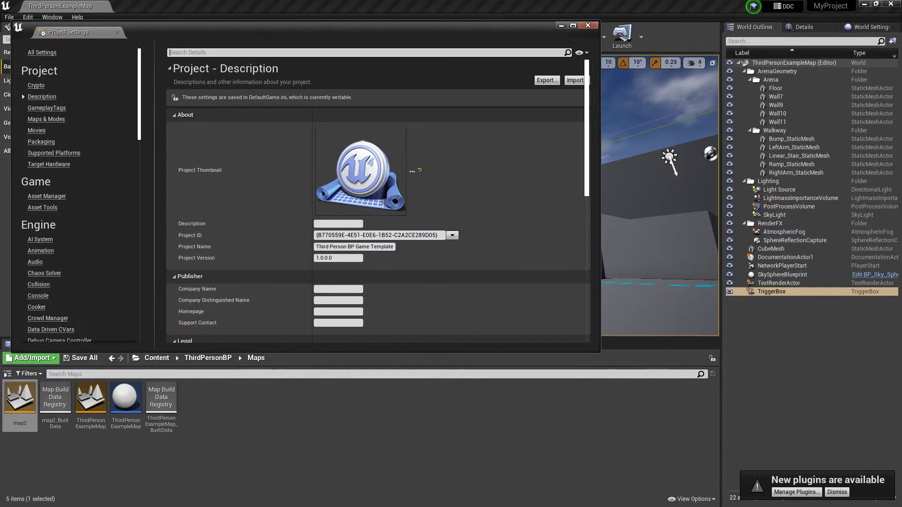
- Switch to Chrome, search YouTube for "unreal engine andrioed sdk ndk setup", and look through the results for setup tutorials
key("super")
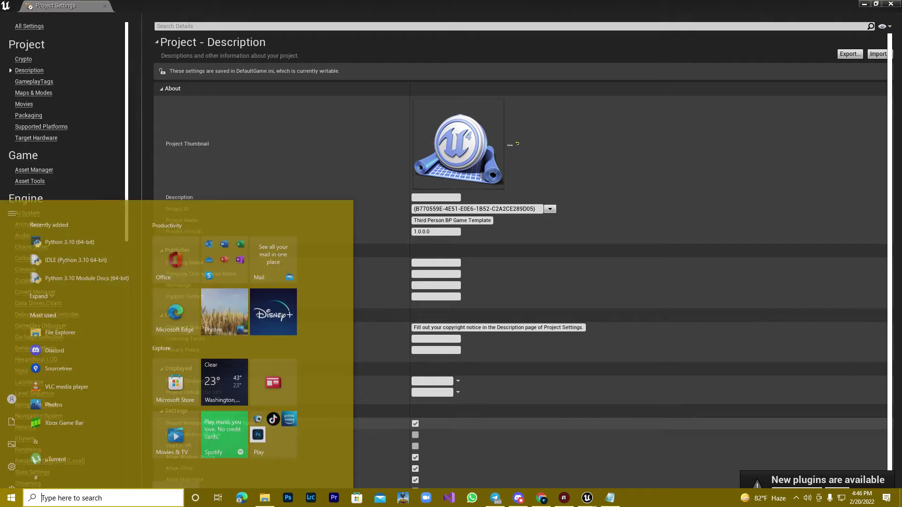
left_click(534, 497)
scroll(491, 291, "up", 4)
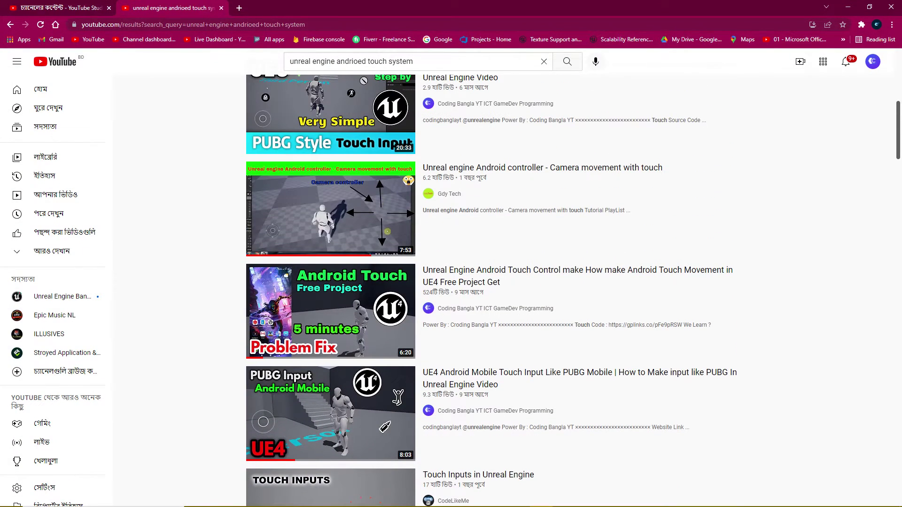
left_click(423, 62)
key("BackSpace")
key("BackSpace")
key("BackSpace")
key("BackSpace")
key("BackSpace")
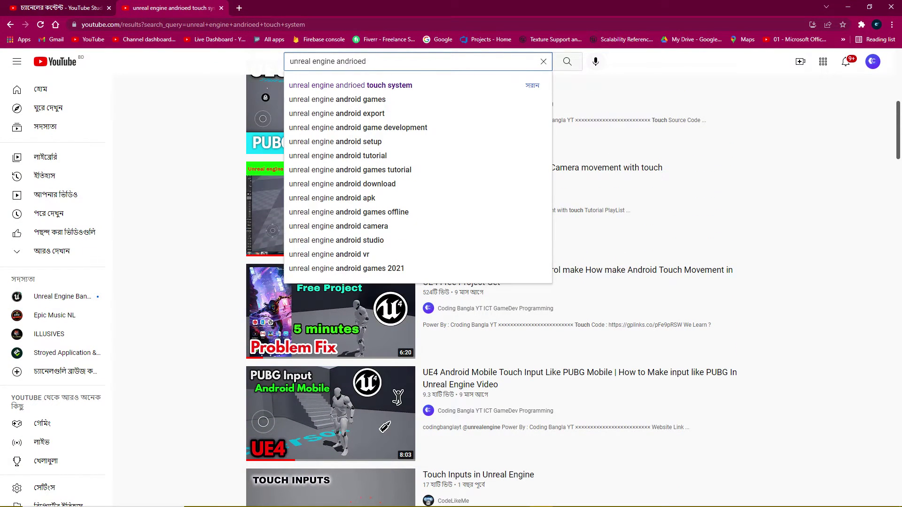
type("sdk ")
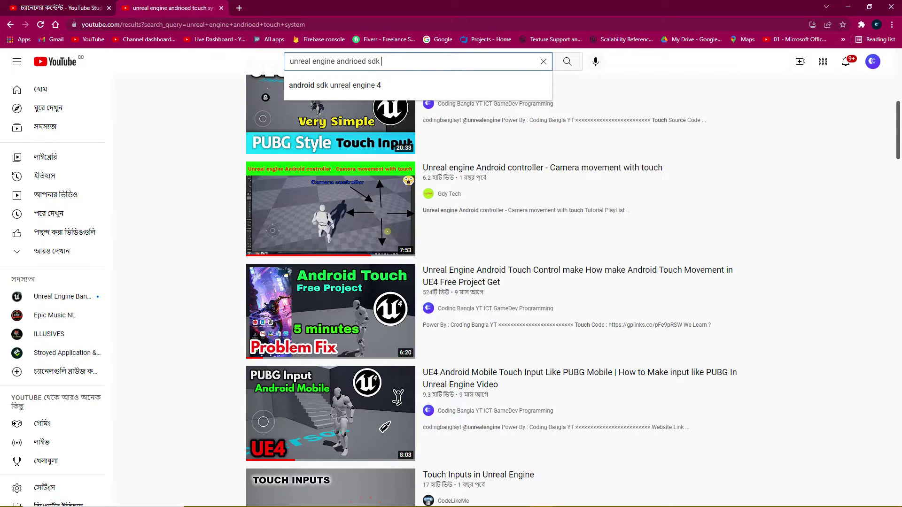
type("ndk setup")
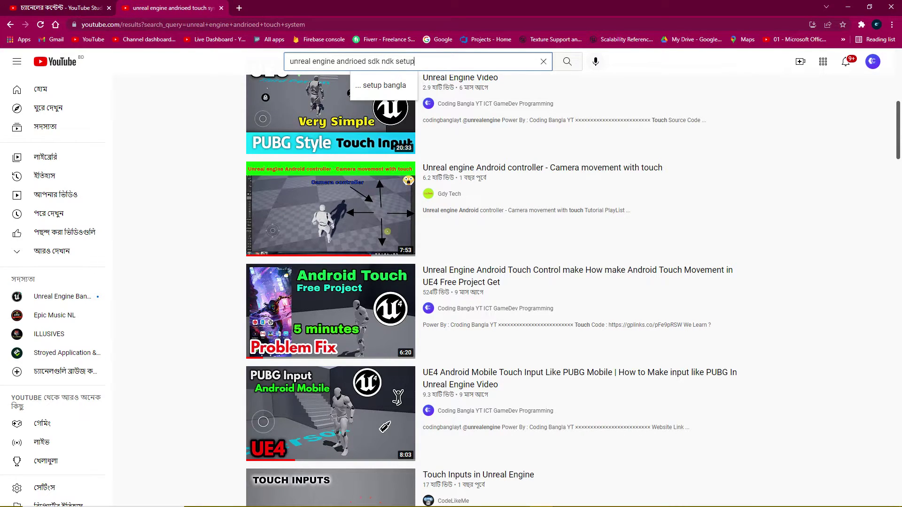
key("Return")
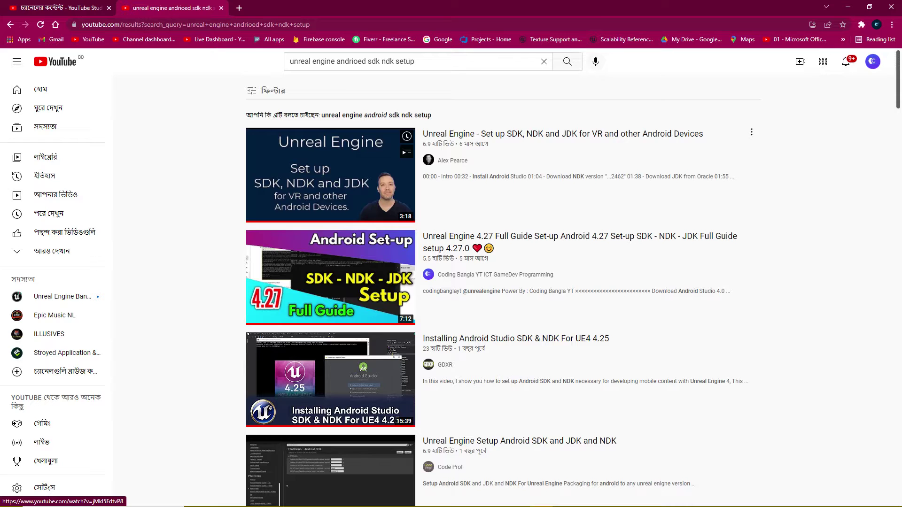
scroll(475, 211, "down", 3)
scroll(330, 136, "down", 3)
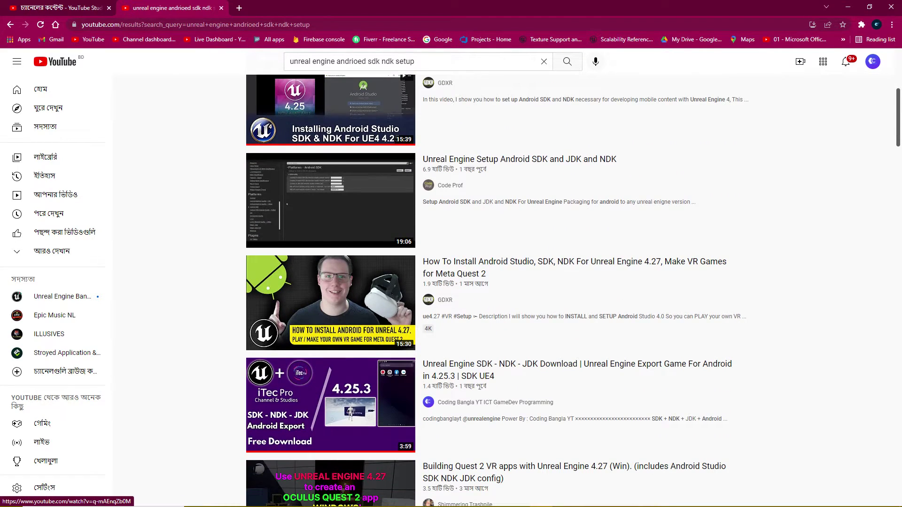
scroll(330, 216, "down", 4)
scroll(330, 254, "down", 2)
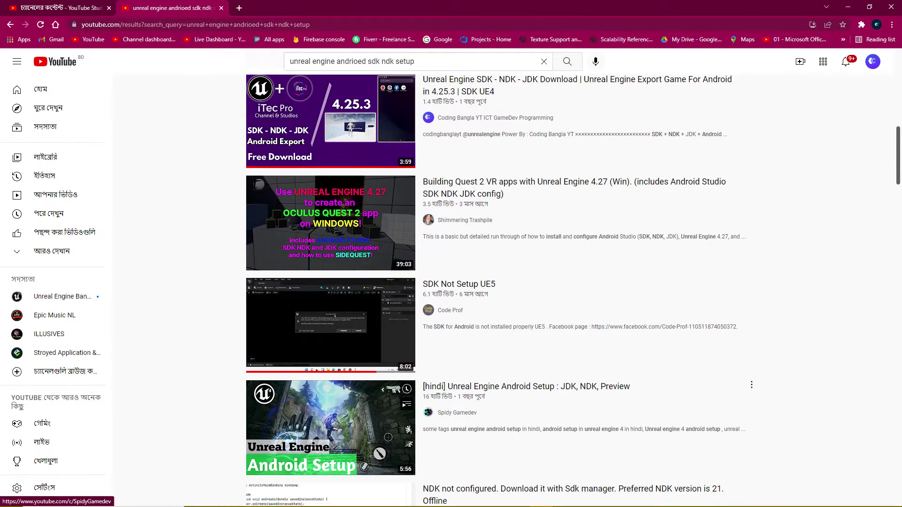
scroll(330, 253, "down", 1)
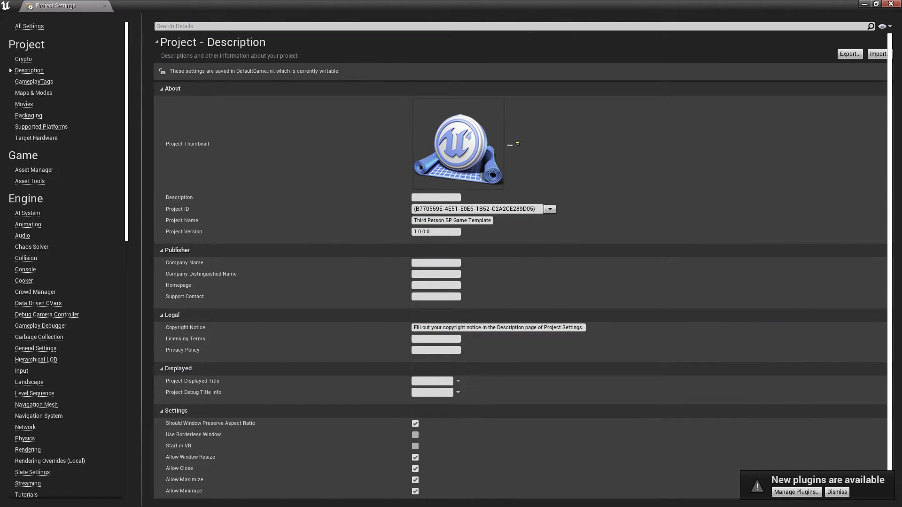
- Show the Android SDK platform settings to check the SDK, NDK and Java locations
scroll(66, 258, "down", 10)
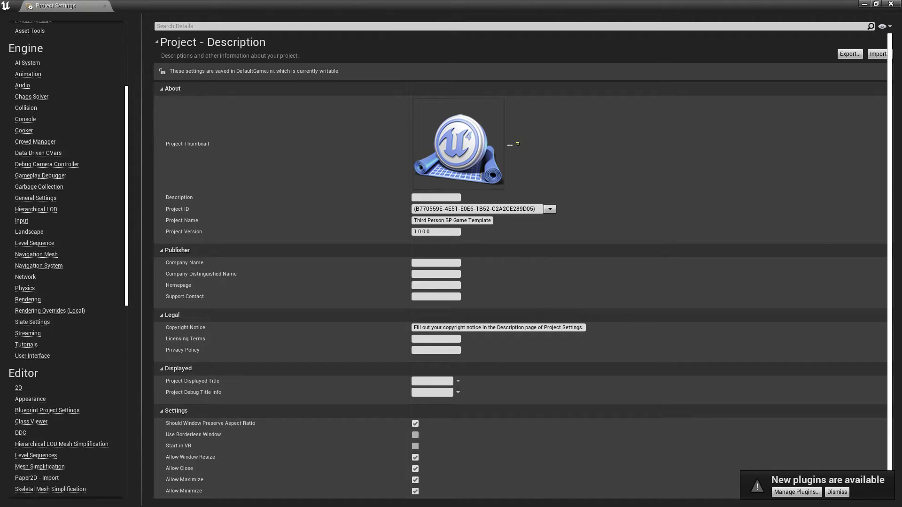
left_click(33, 393)
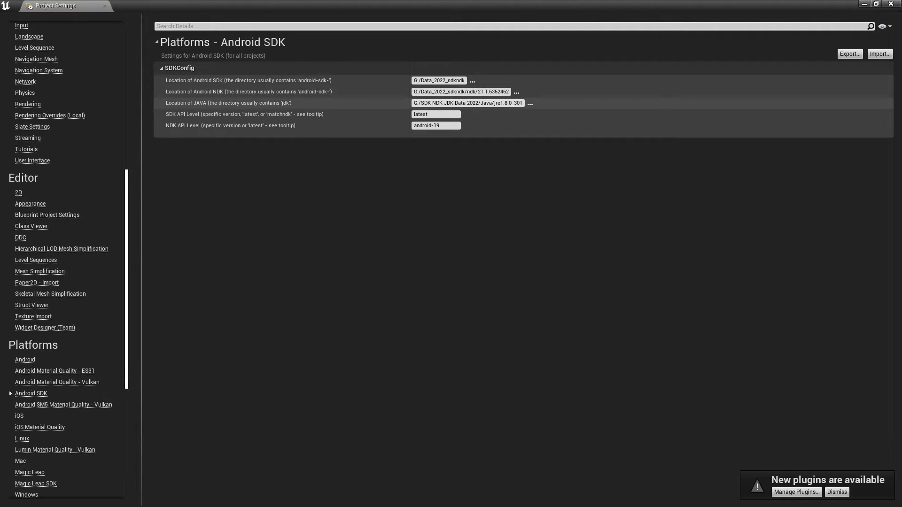
- Configure the project for the Android platform, fill in the Android package name, and set the Application Display Name to UE4 Test Mobile
left_click(25, 360)
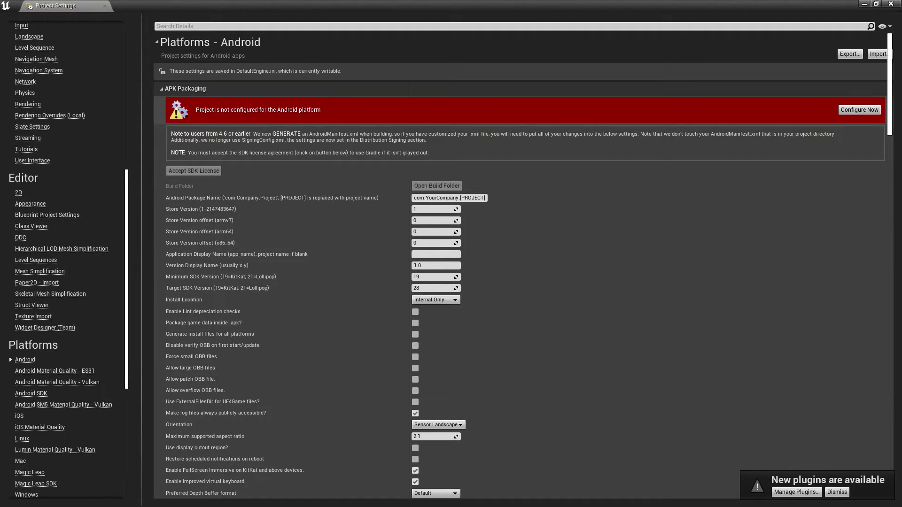
left_click(860, 110)
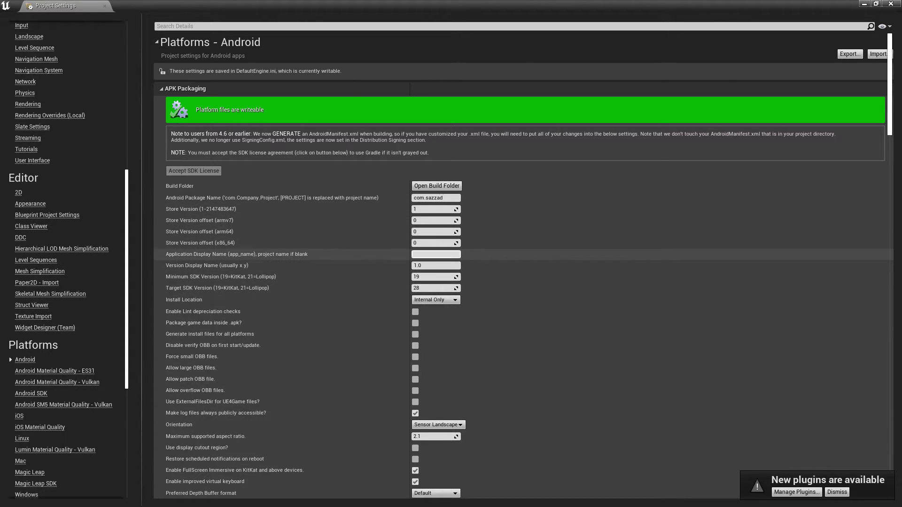
left_click(436, 254)
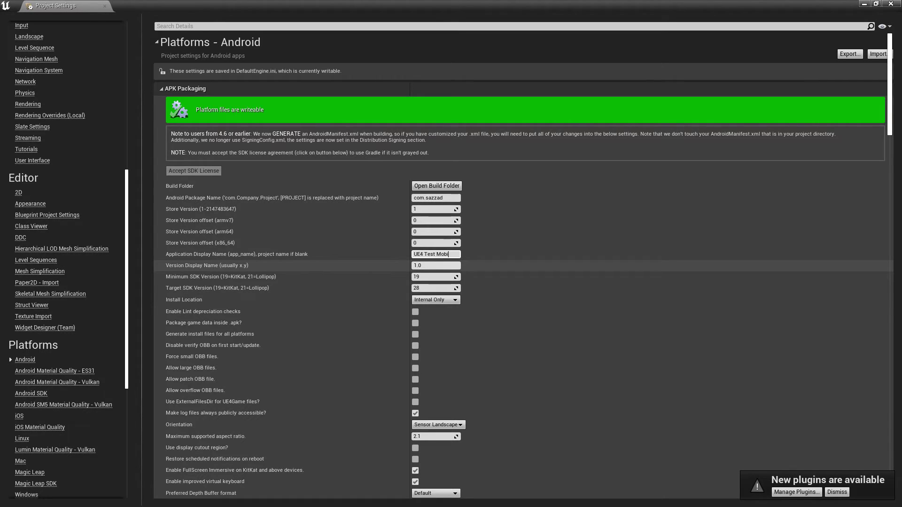
key("Return")
- Enable Support arm64 [aka arm64-v8a] in the Android build settings
scroll(523, 291, "down", 5)
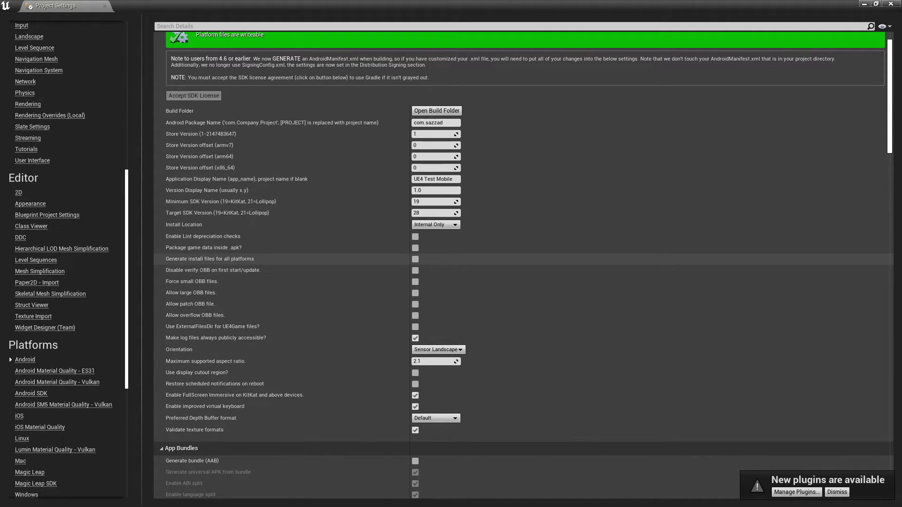
scroll(422, 258, "down", 9)
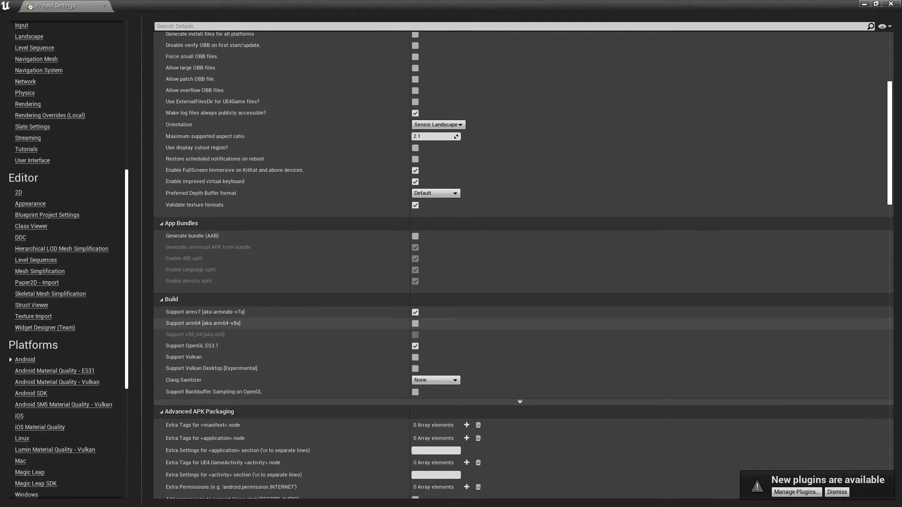
left_click(415, 323)
- Look through the remaining Android settings down to the icons and launch images, checking the XHDPI icon's file chooser and cancelling it
scroll(416, 347, "down", 15)
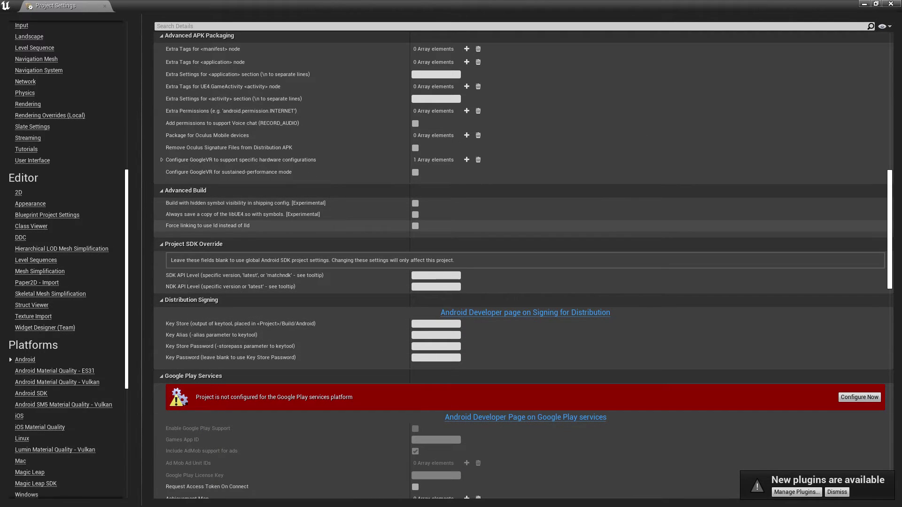
scroll(282, 225, "down", 12)
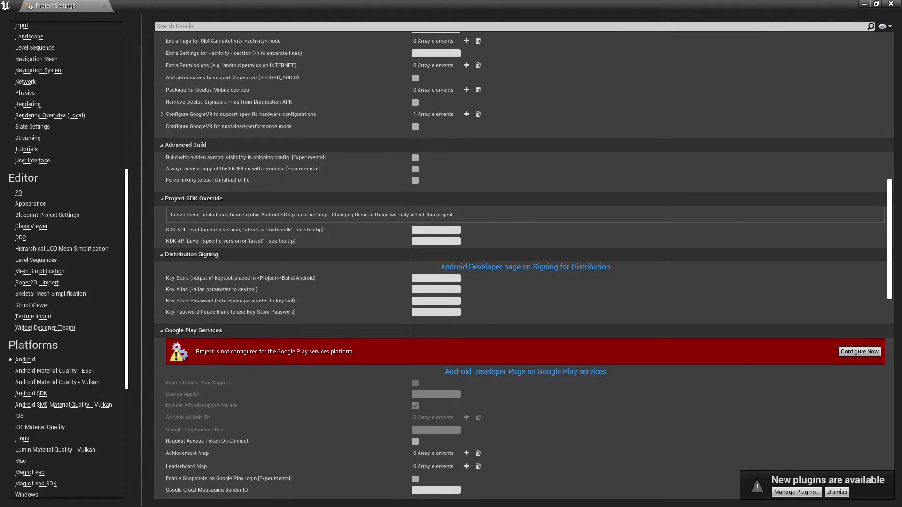
scroll(470, 291, "down", 20)
scroll(469, 300, "up", 15)
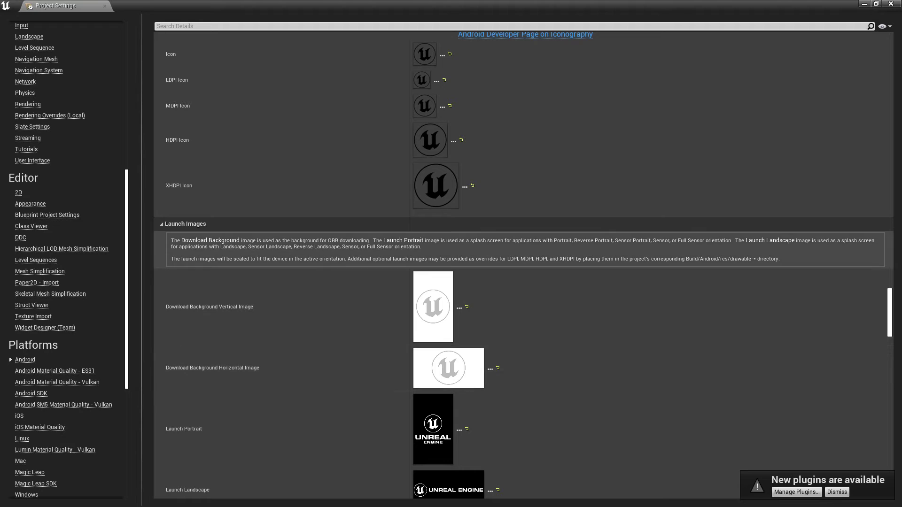
left_click(464, 186)
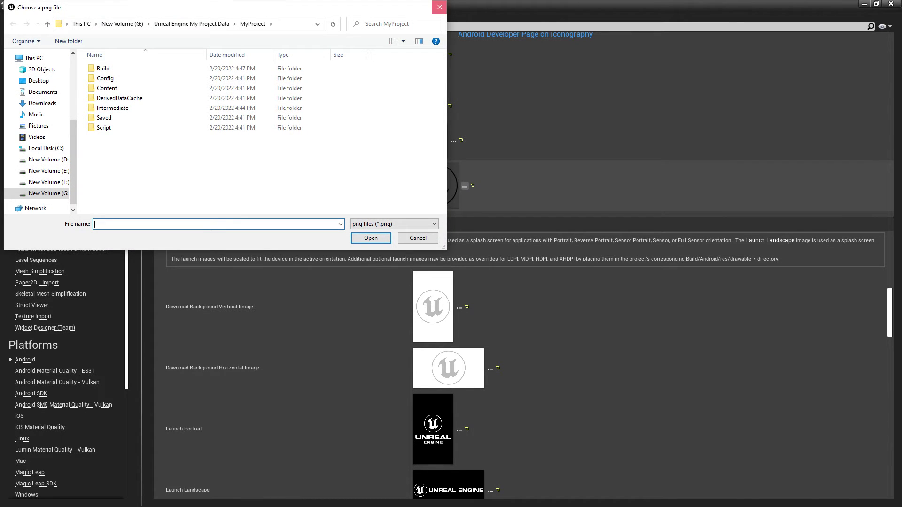
left_click(440, 7)
- In the project's Packaging settings, enable Full Rebuild and disable Include prerequisites installer
scroll(66, 263, "up", 3)
scroll(66, 263, "up", 13)
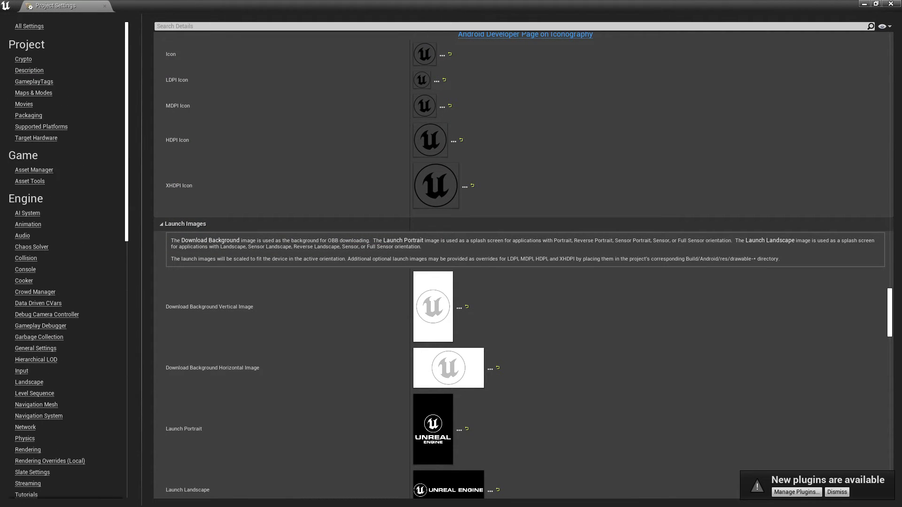
left_click(28, 116)
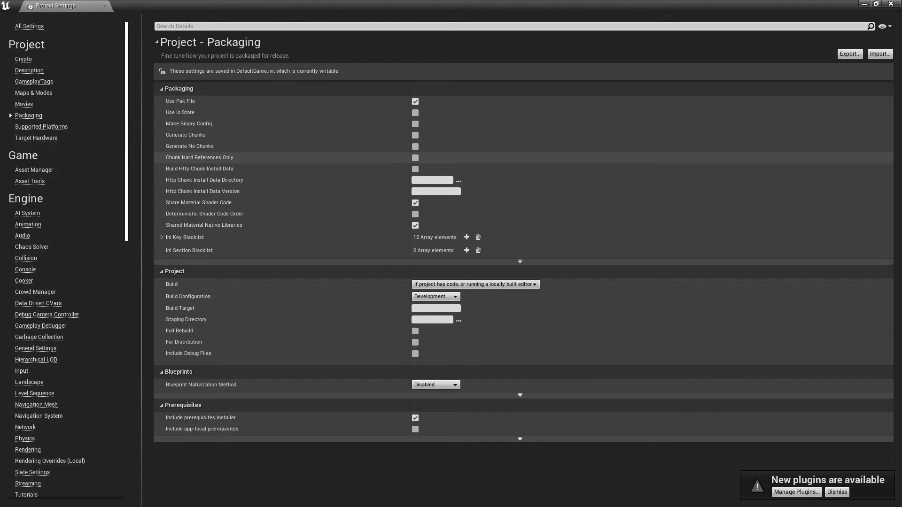
left_click(435, 296)
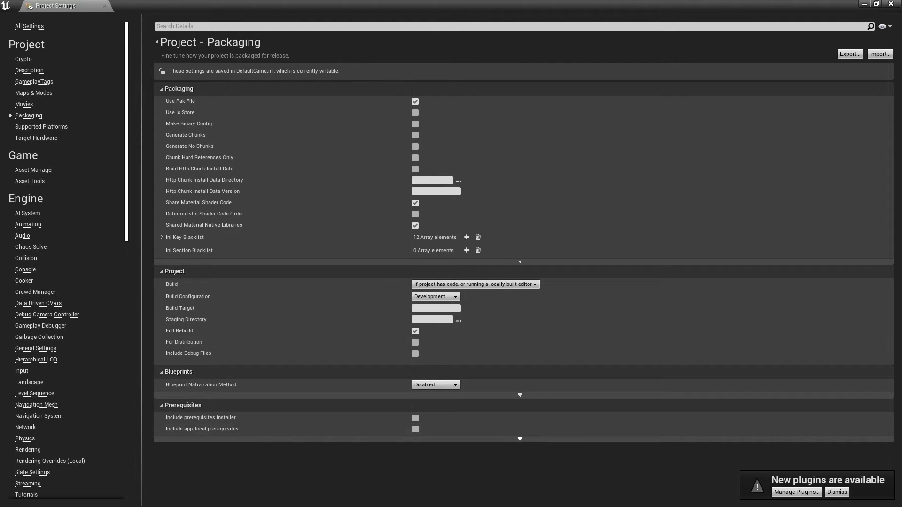
- Expand the advanced Packaging options and add four elements to the list of maps to include in a packaged build
left_click(520, 262)
scroll(520, 357, "down", 20)
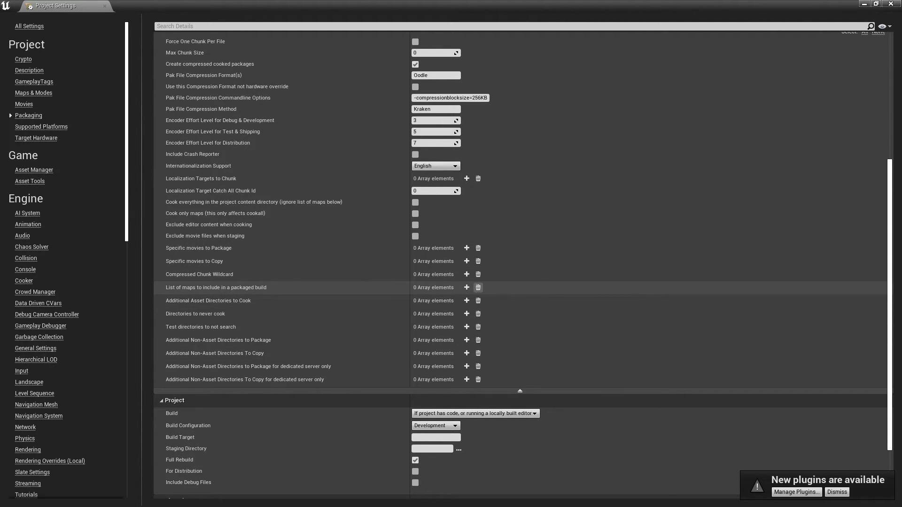
left_click(466, 287)
left_click(466, 288)
left_click(466, 288)
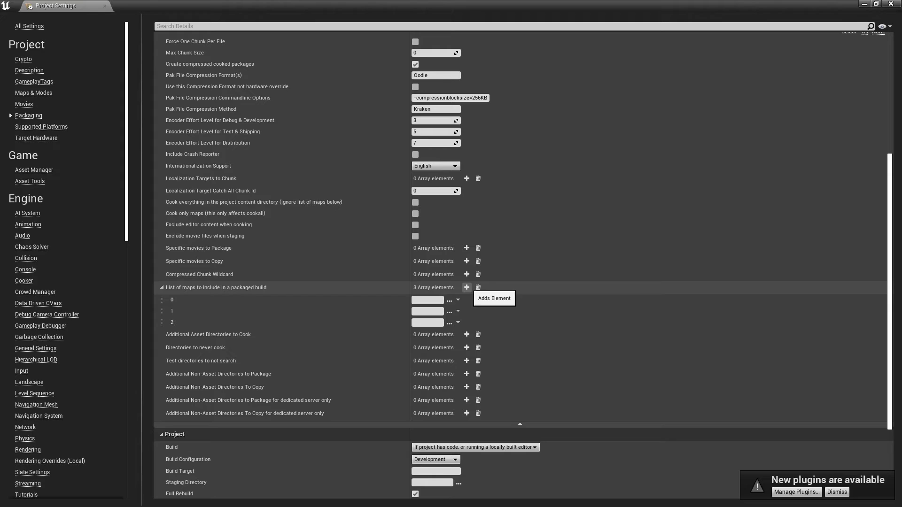
left_click(466, 288)
- Set map list element 0 to ThirdPersonExampleMap.umap from the ThirdPersonBP/Maps folder
left_click(428, 300)
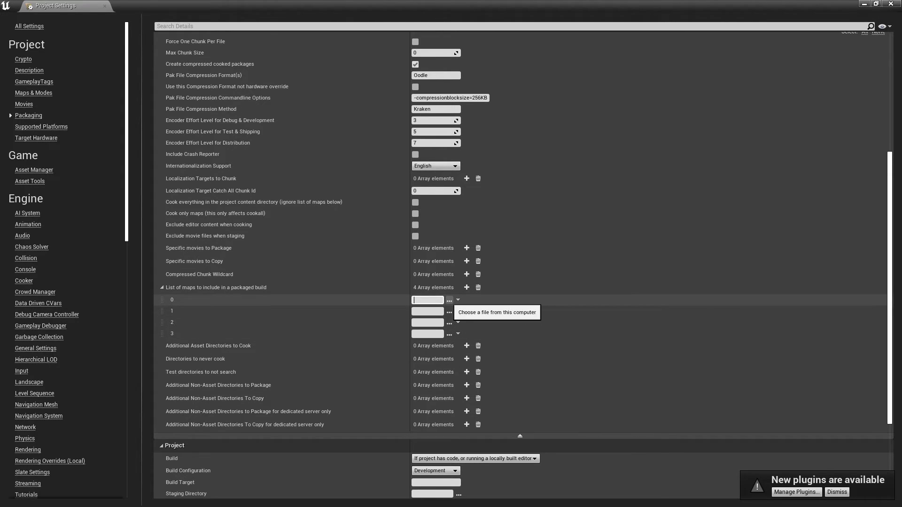
left_click(449, 300)
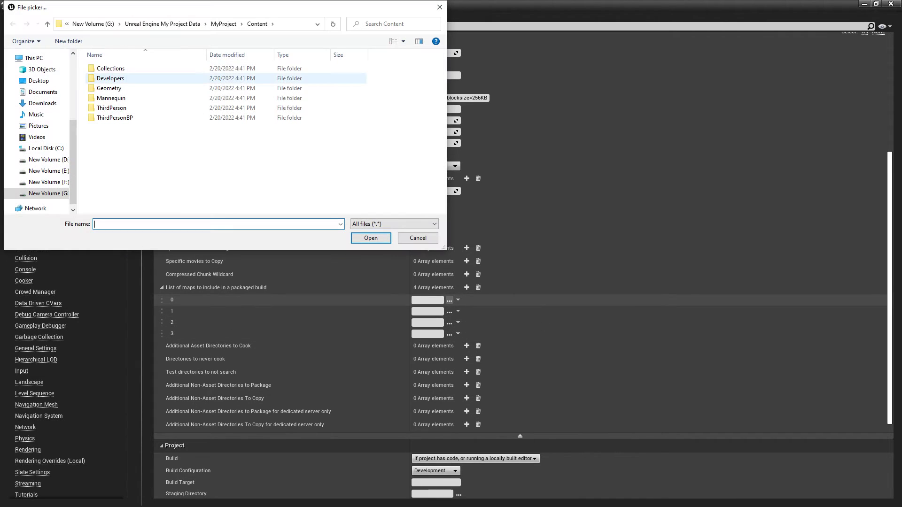
double_click(111, 118)
double_click(103, 79)
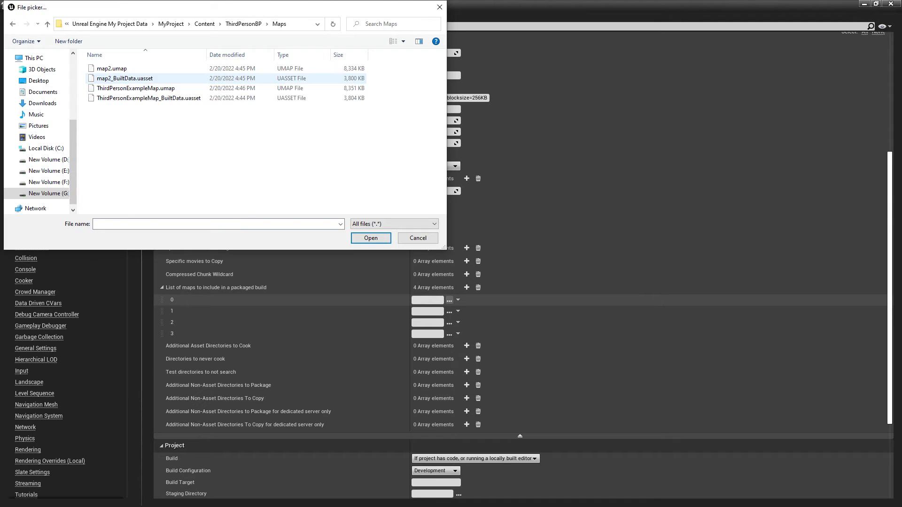
left_click(135, 88)
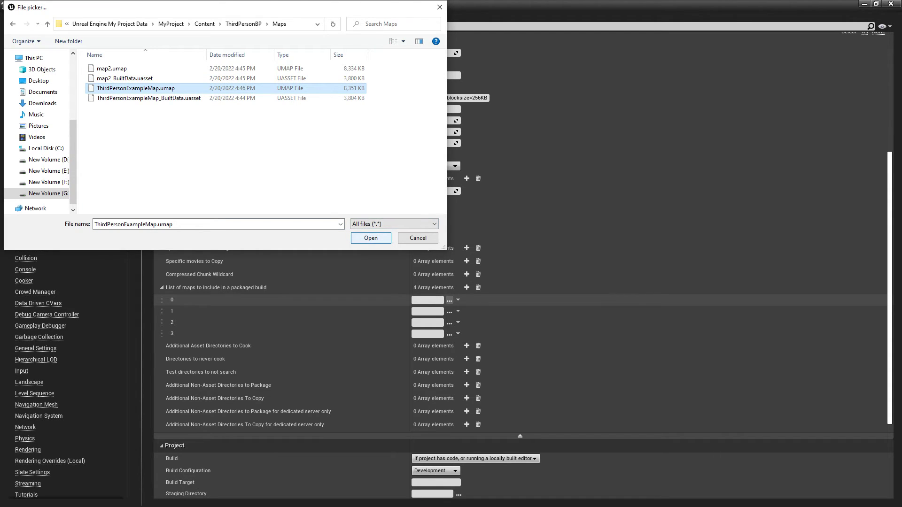
left_click(371, 238)
- Set map list element 1 to ThirdPersonExampleMap_BuiltData.uasset from the ThirdPersonBP/Maps folder
left_click(449, 311)
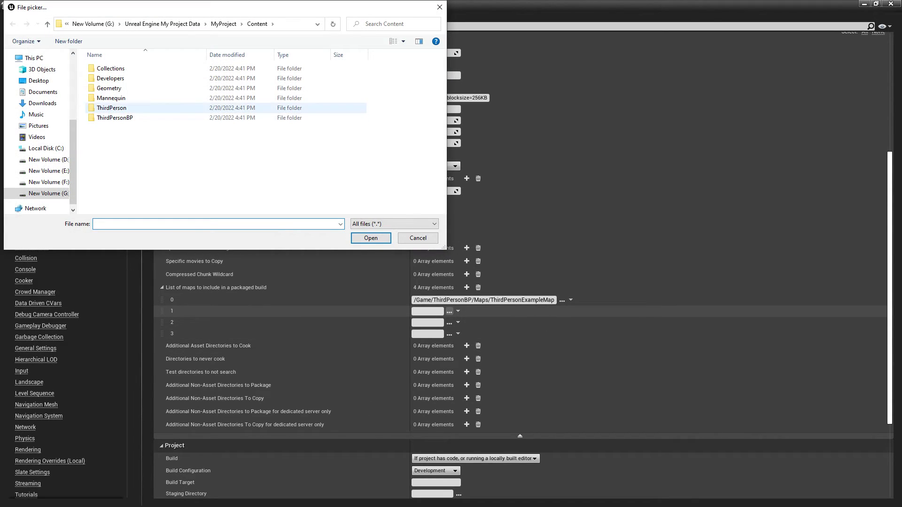
double_click(128, 118)
double_click(106, 78)
left_click(136, 98)
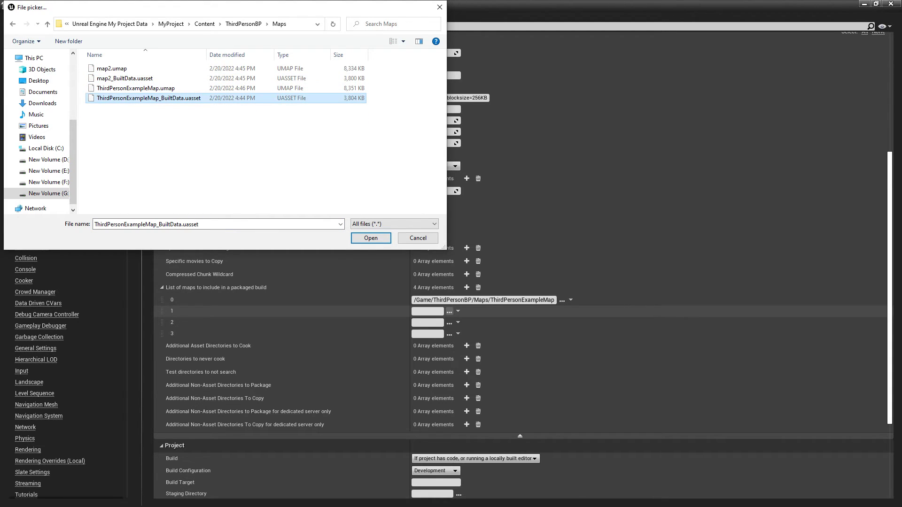
left_click(370, 239)
- Set map list element 2 to map2.umap from the ThirdPersonBP/Maps folder
left_click(449, 323)
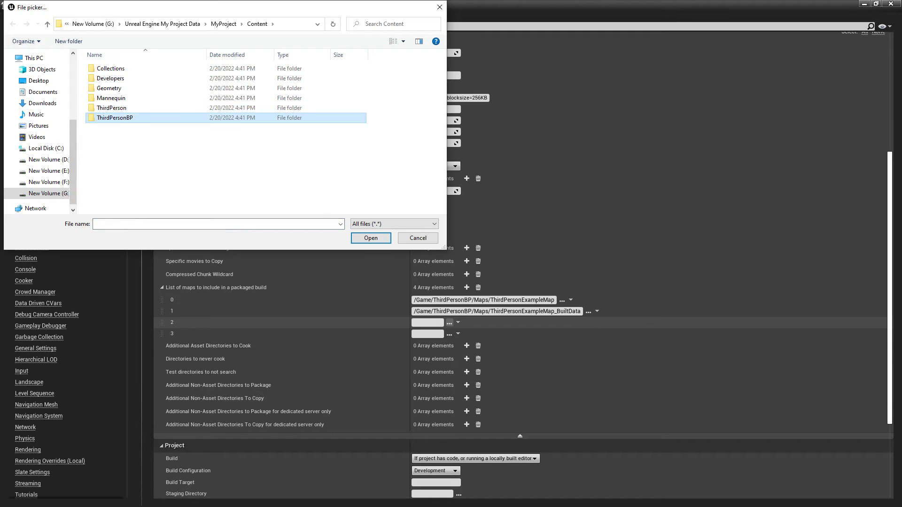
double_click(115, 118)
left_click(112, 69)
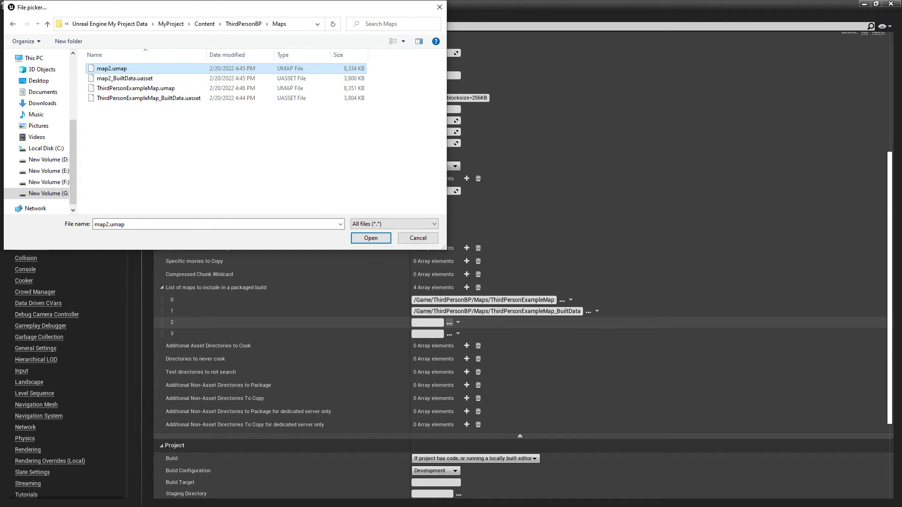
left_click(371, 238)
- Set map list element 3 to map2_BuiltData.uasset from the ThirdPersonBP/Maps folder
left_click(449, 334)
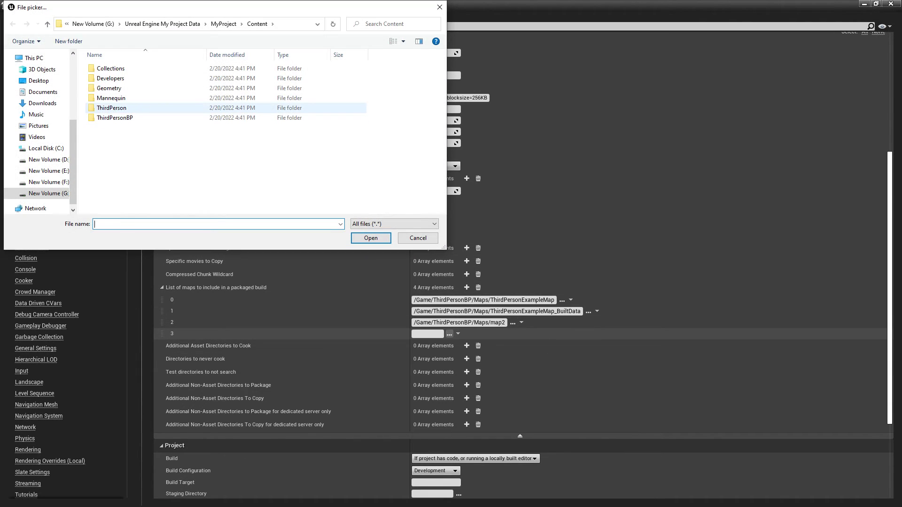
double_click(115, 117)
double_click(105, 78)
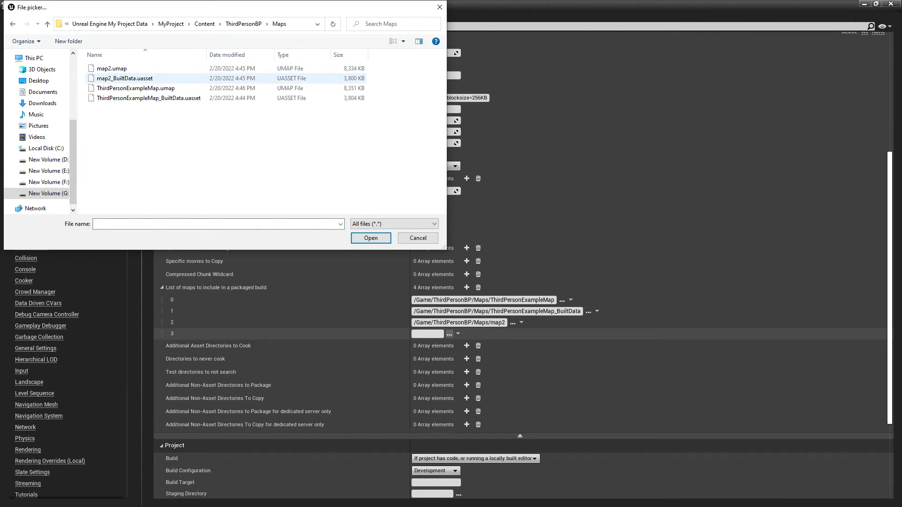
left_click(124, 78)
left_click(370, 238)
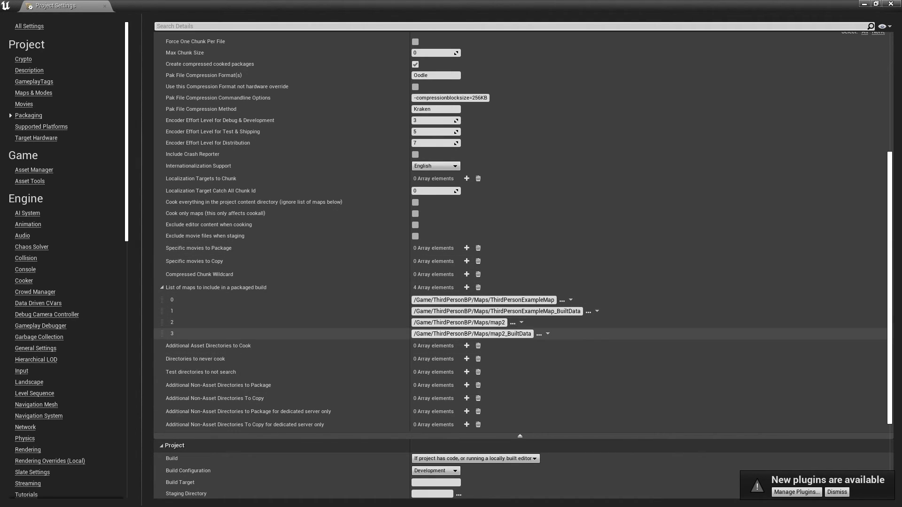
- Enable the Cook only maps option in the advanced Packaging settings
scroll(520, 310, "up", 1)
scroll(519, 240, "up", 4)
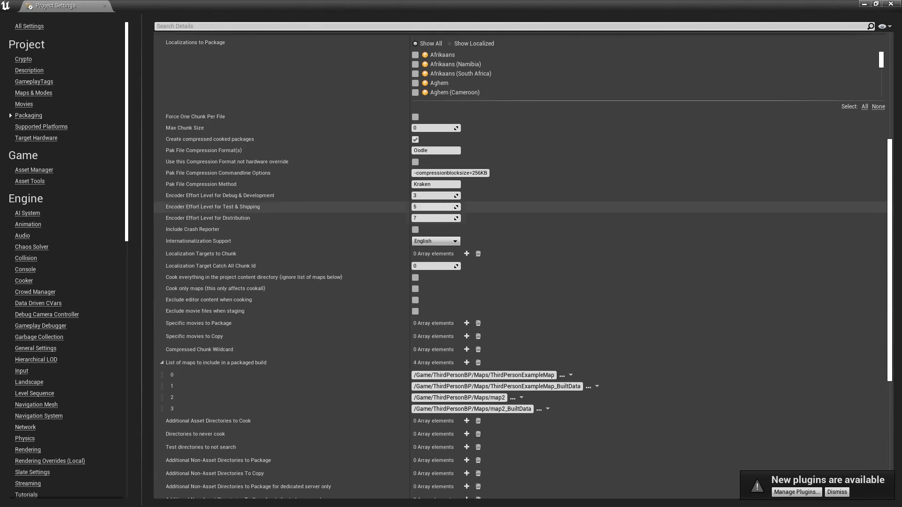
left_click(415, 289)
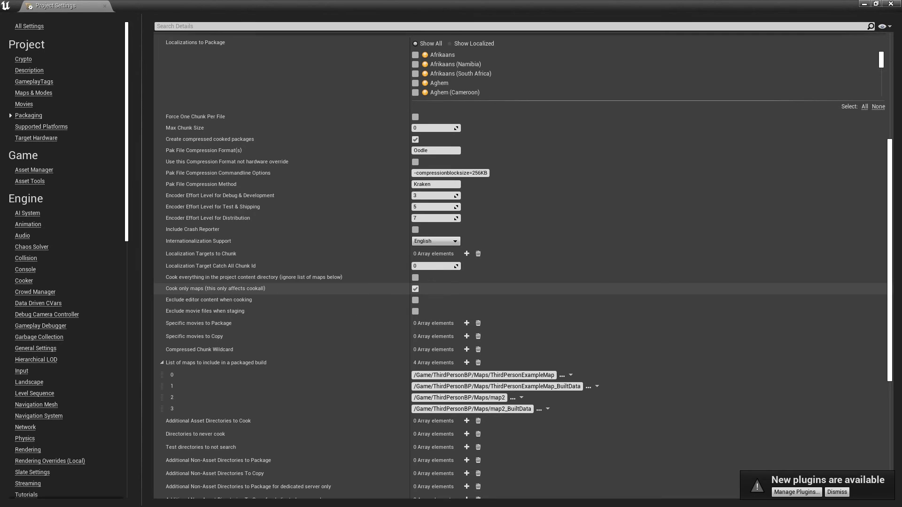
scroll(520, 263, "down", 4)
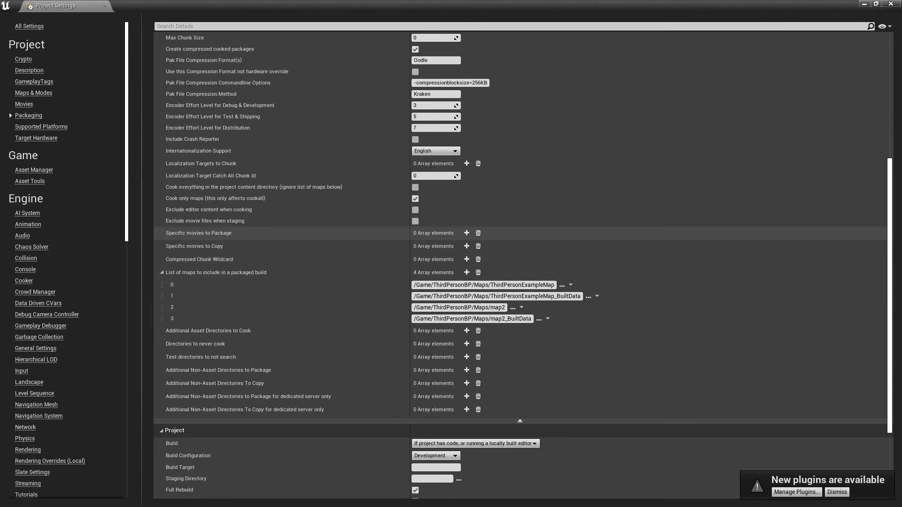
- Return to the level editor and package the project for Android, choosing the Music folder as the output location
left_click(864, 4)
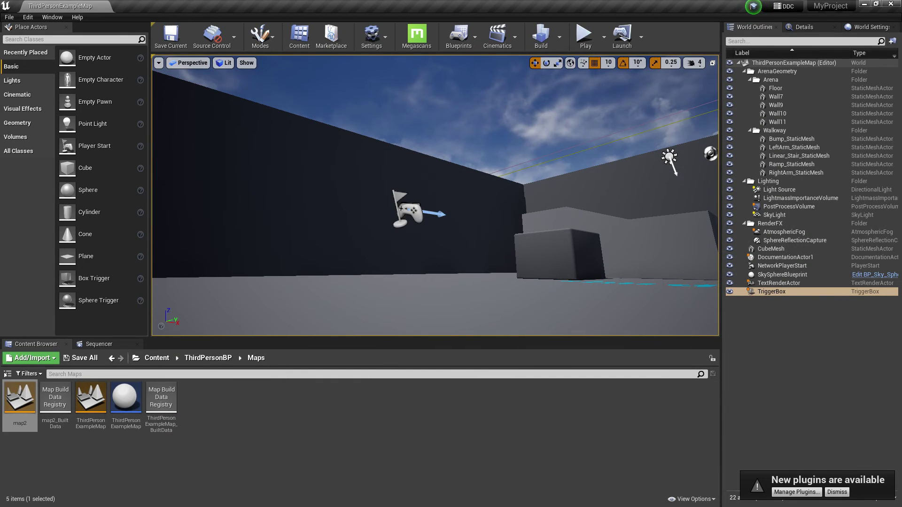
left_click(10, 18)
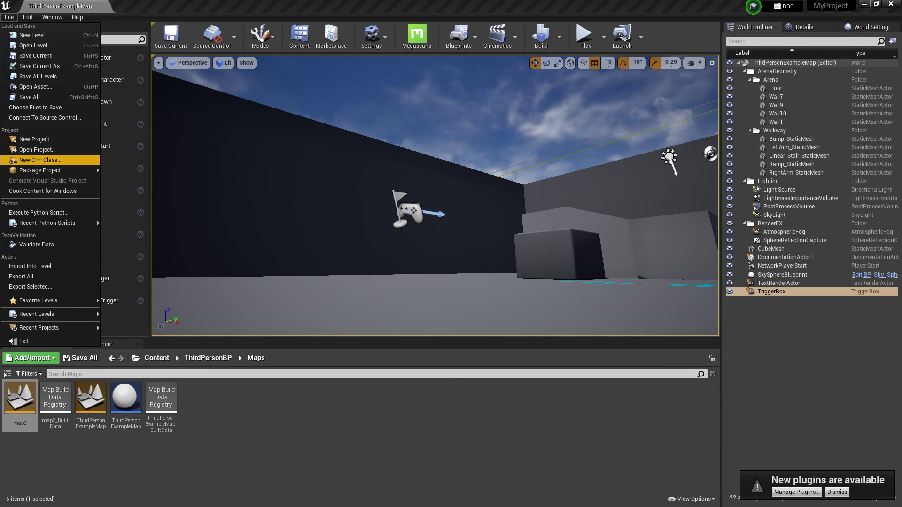
mouse_move(61, 171)
mouse_move(141, 170)
left_click(226, 191)
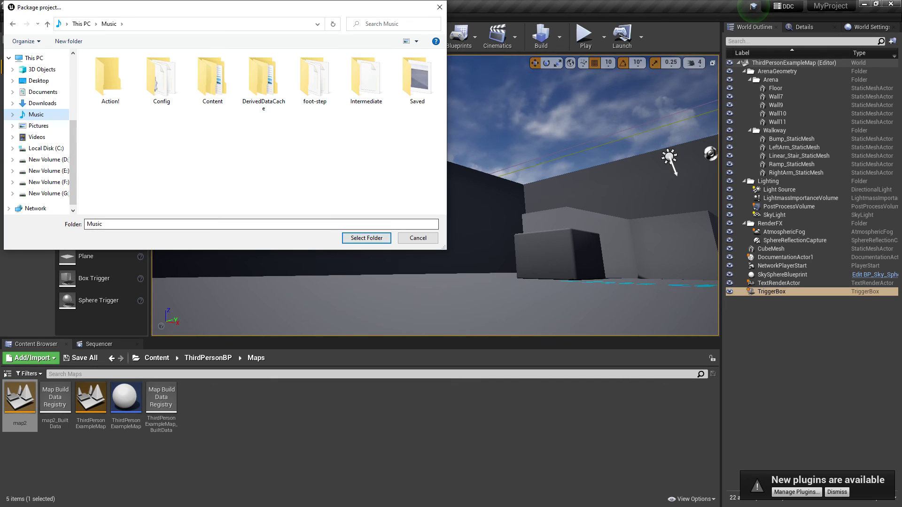
left_click(367, 238)
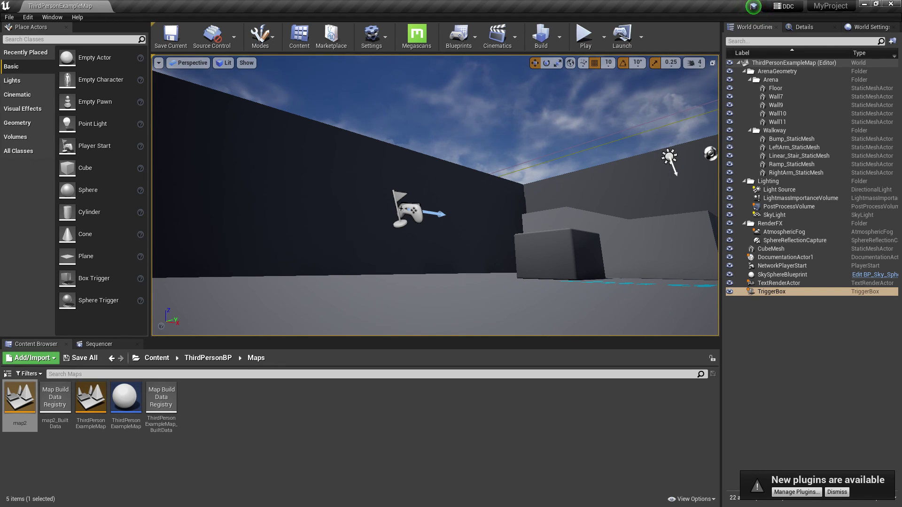
right_click_drag(435, 195, 504, 231)
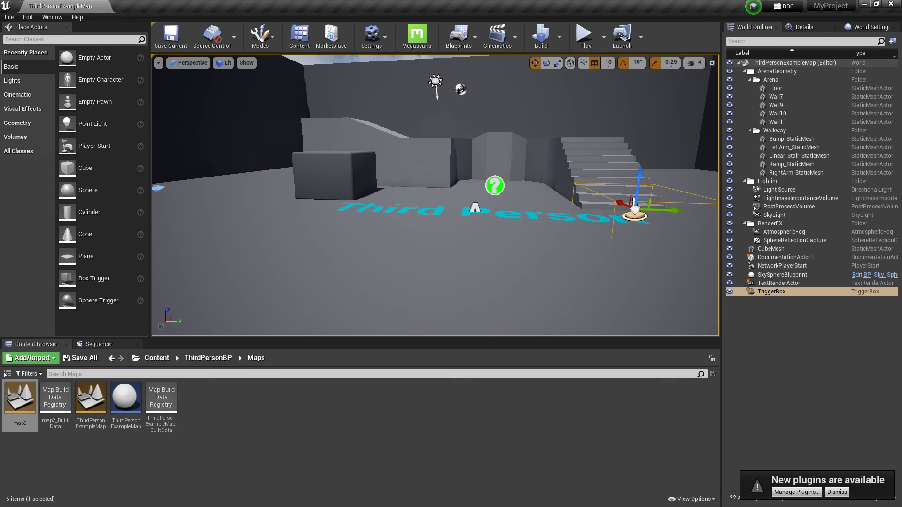